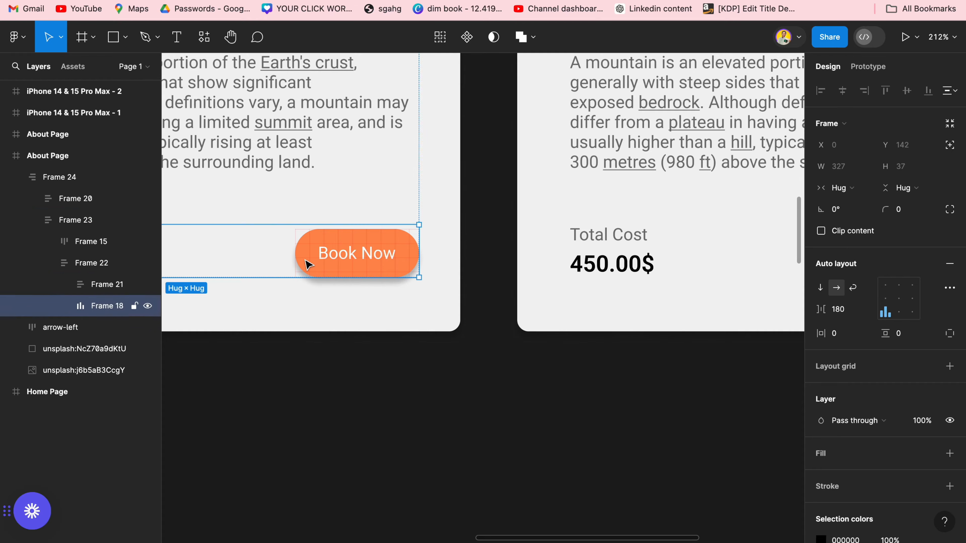
Step: Change the fill of the Book Now button on the first About Page to green 259313
double_click(306, 262)
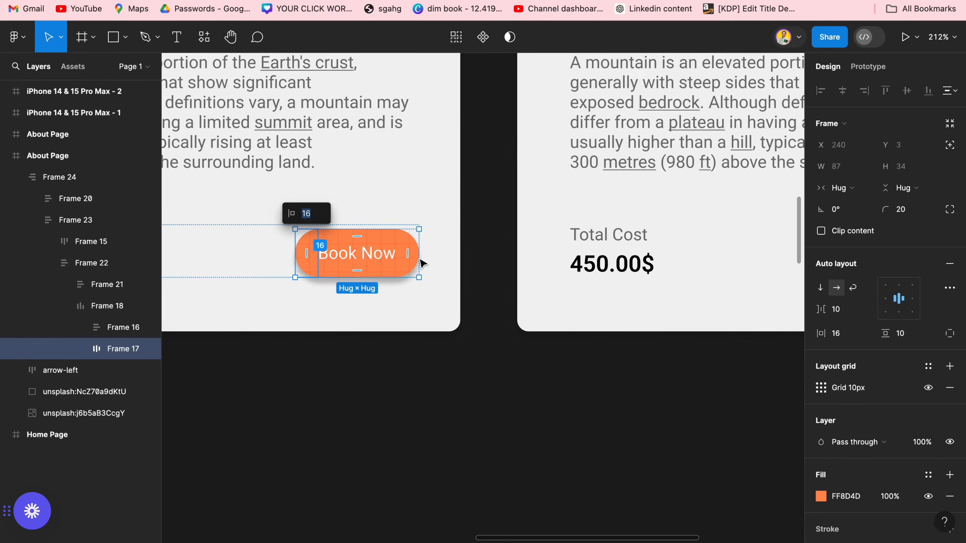
click(818, 499)
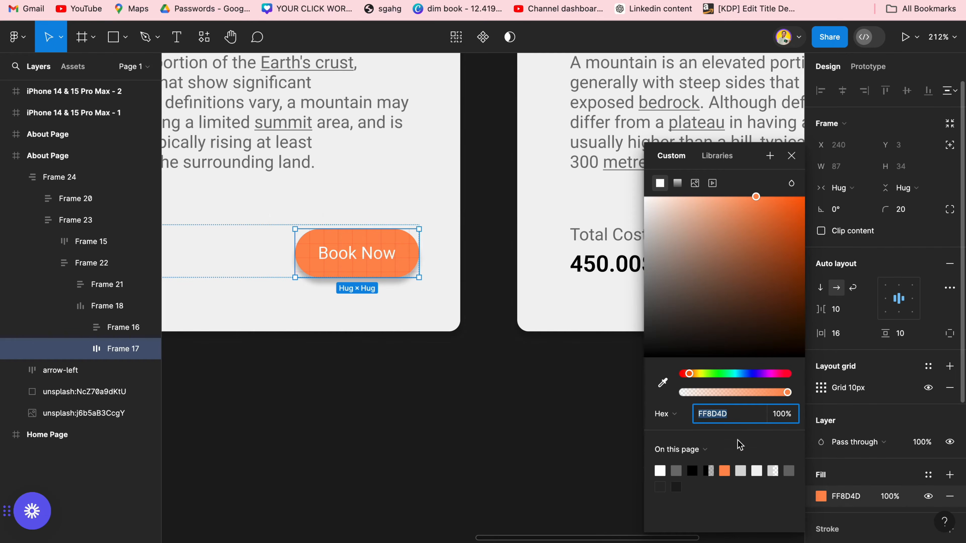
click(712, 374)
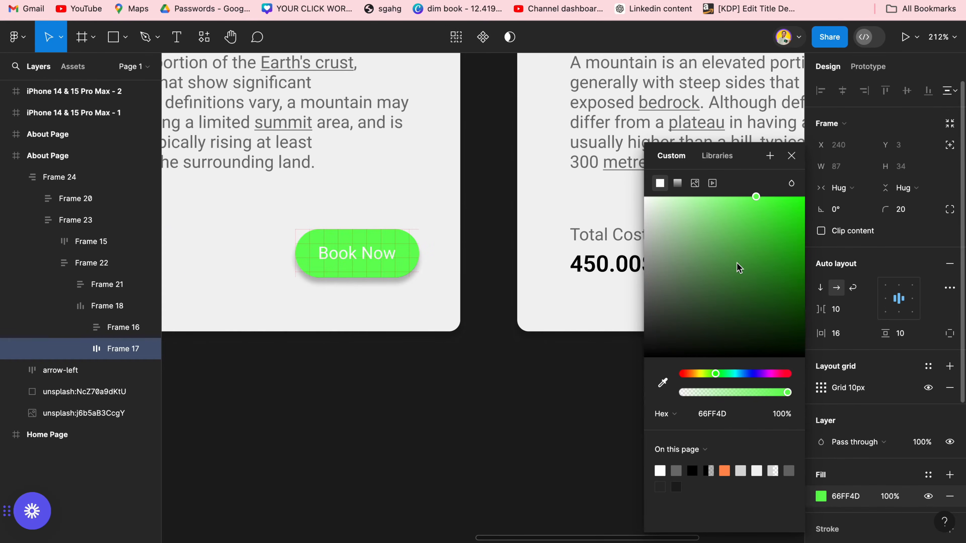
drag(769, 224, 784, 266)
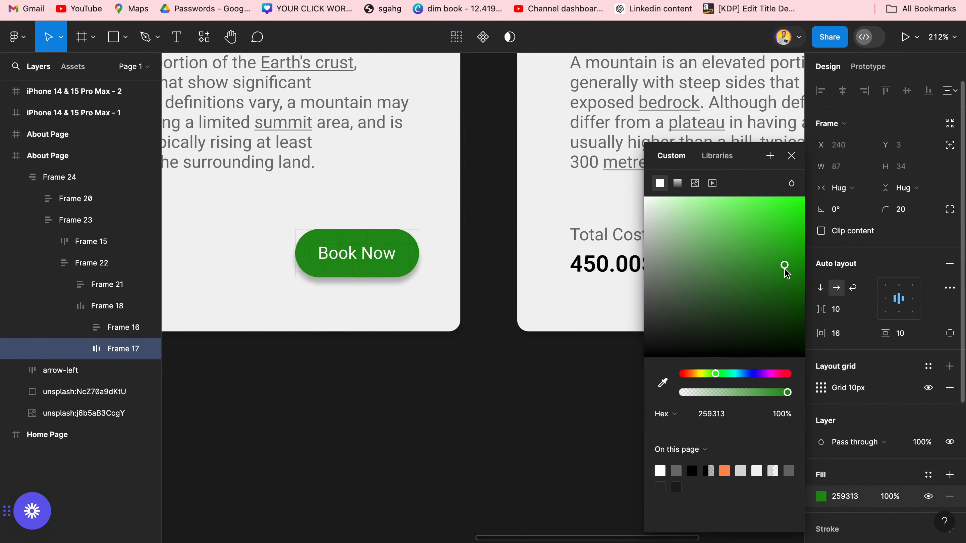
click(451, 384)
scroll(450, 384, down, 5)
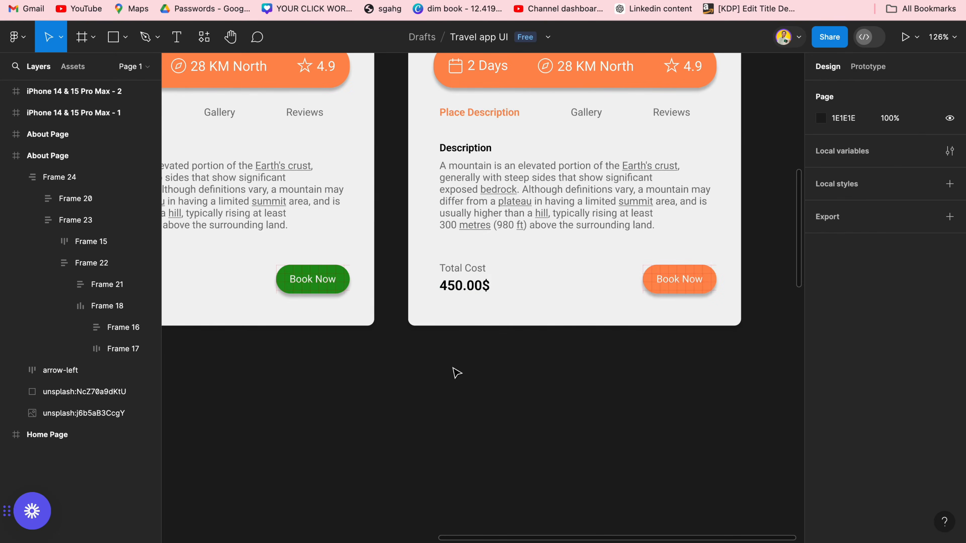
click(649, 284)
click(647, 282)
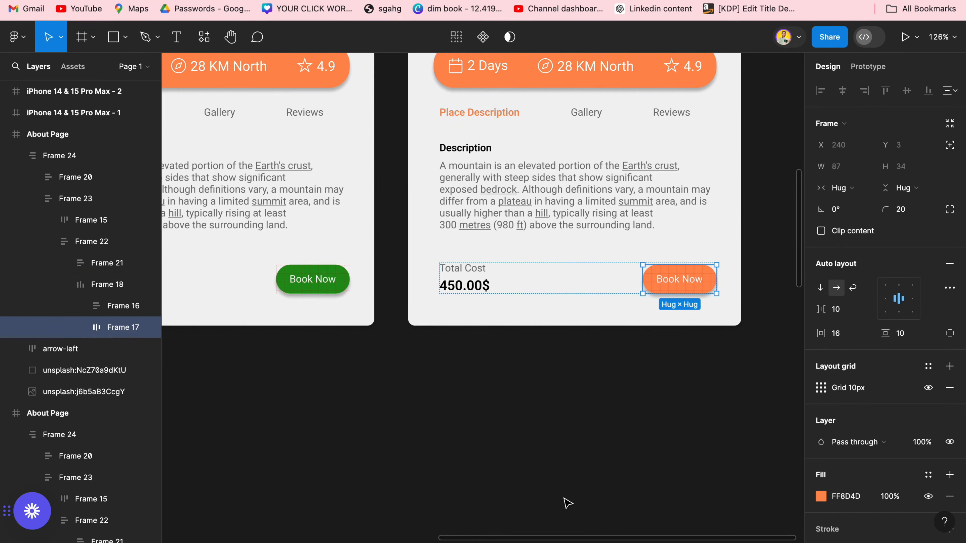
key(Escape)
key(Escape)
key(Escape)
key(Escape)
key(Escape)
key(Escape)
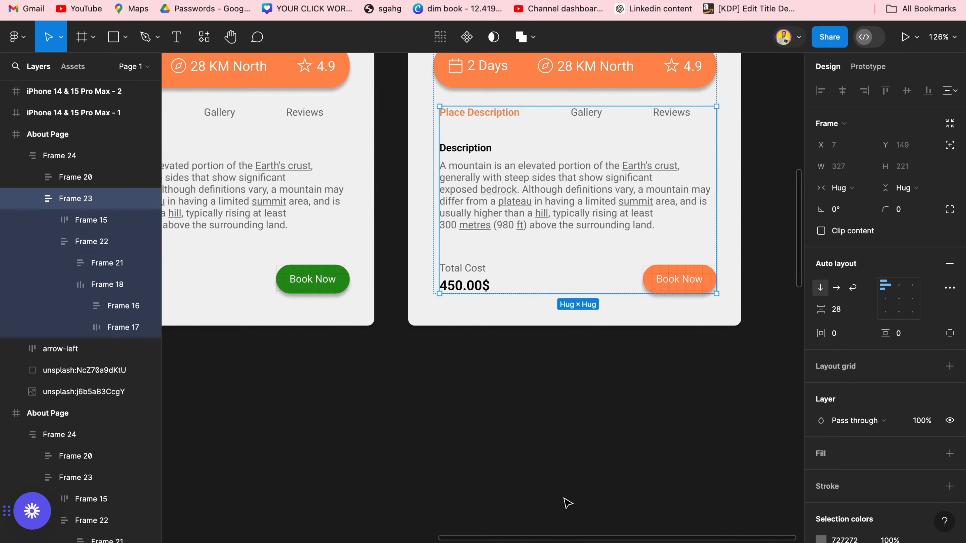
Step: Undo the green fill on the first About Page's Book Now button
key(super+z)
key(super+z)
key(super+z)
key(super+z)
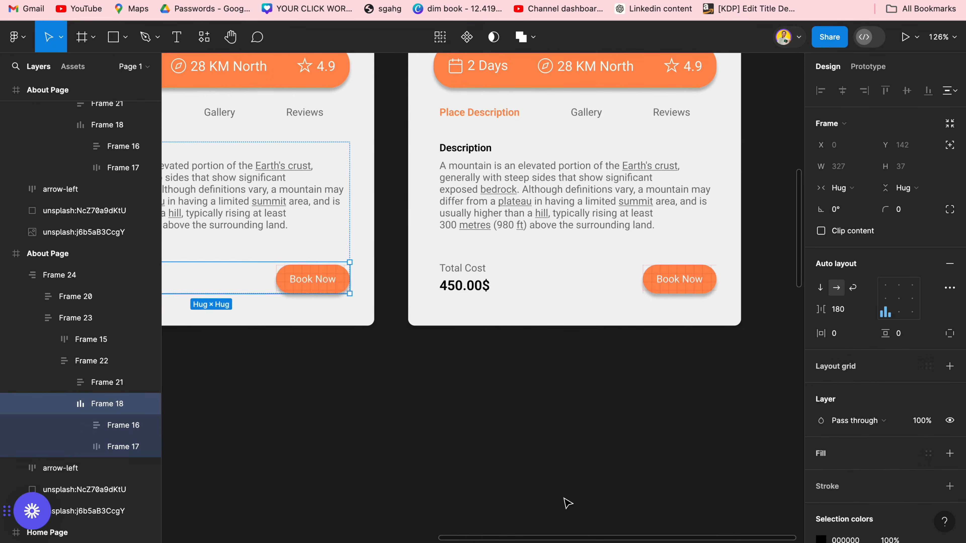
Step: Look over the Home Page and both About Page frames as a whole
scroll(566, 502, down, 4)
scroll(565, 503, down, 3)
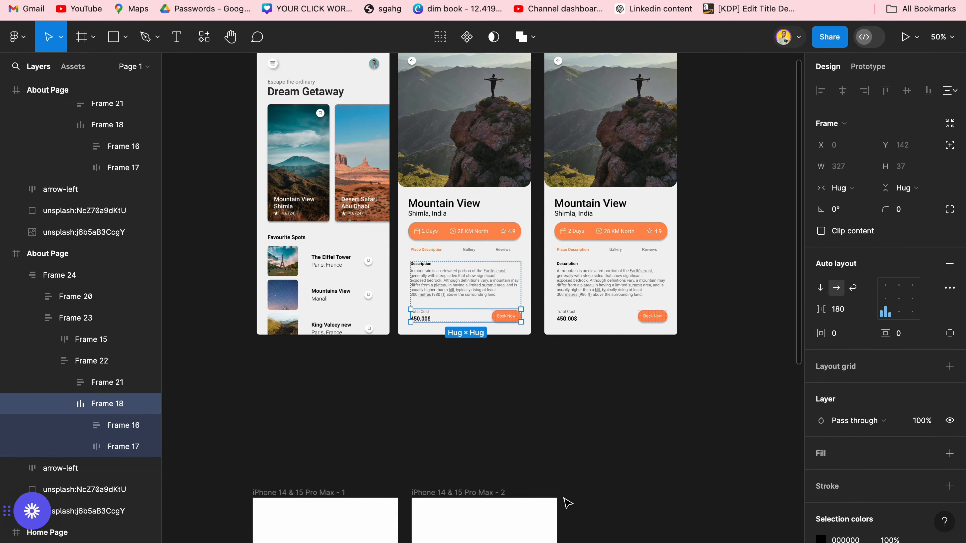
scroll(568, 503, up, 2)
scroll(568, 503, left, 1)
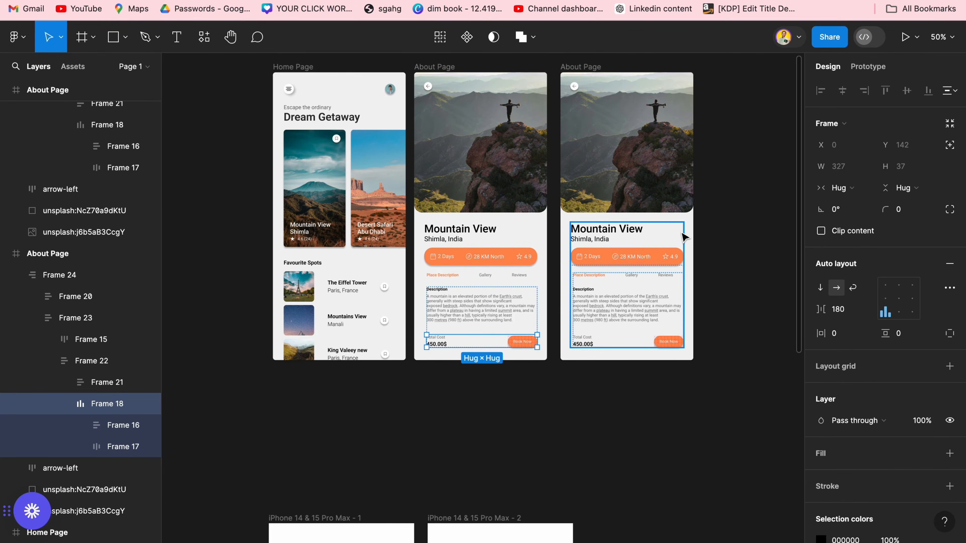
scroll(504, 185, left, 1)
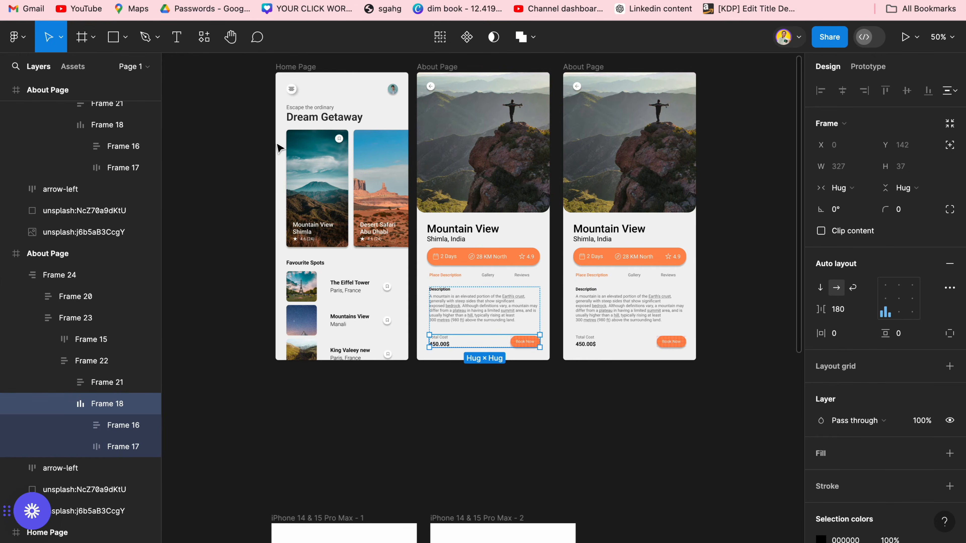
scroll(283, 145, down, 2)
scroll(297, 149, up, 3)
scroll(297, 149, left, 3)
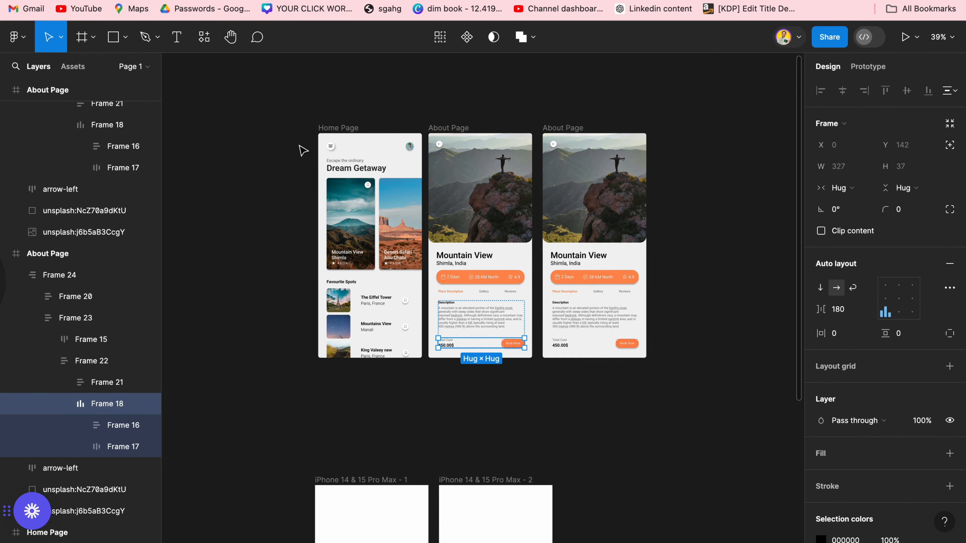
scroll(221, 170, up, 4)
scroll(221, 170, left, 4)
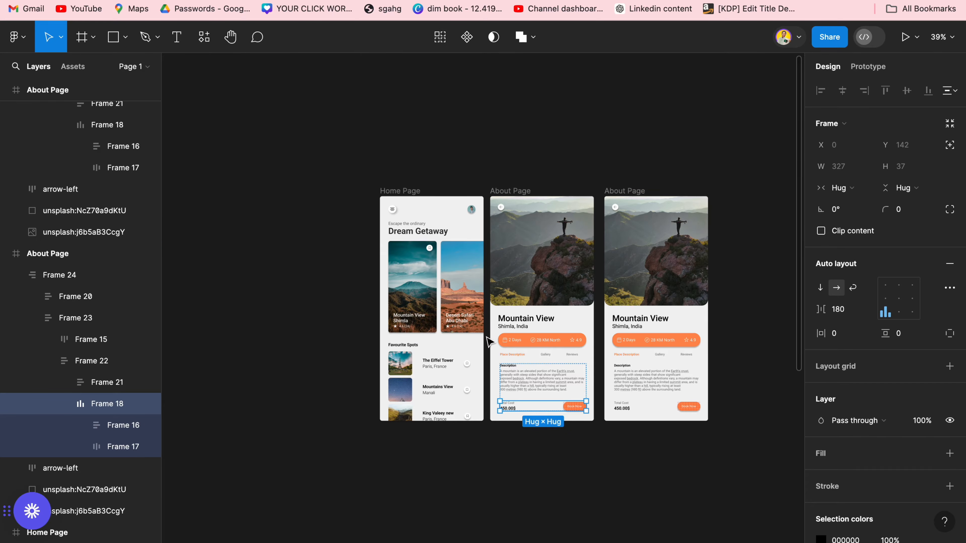
Step: Draw a rectangle about 598 × 160 on the empty canvas beyond the About Page frames
scroll(387, 361, right, 10)
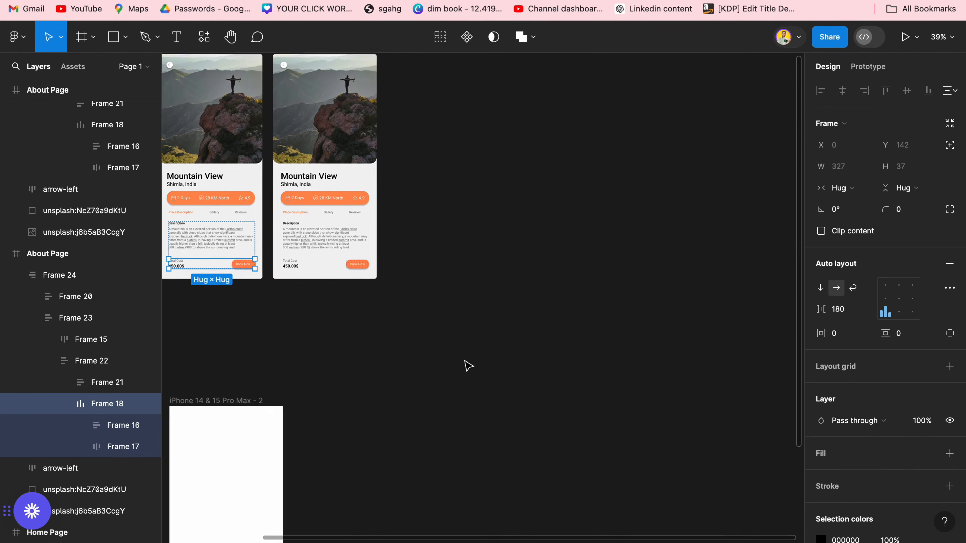
scroll(468, 366, right, 5)
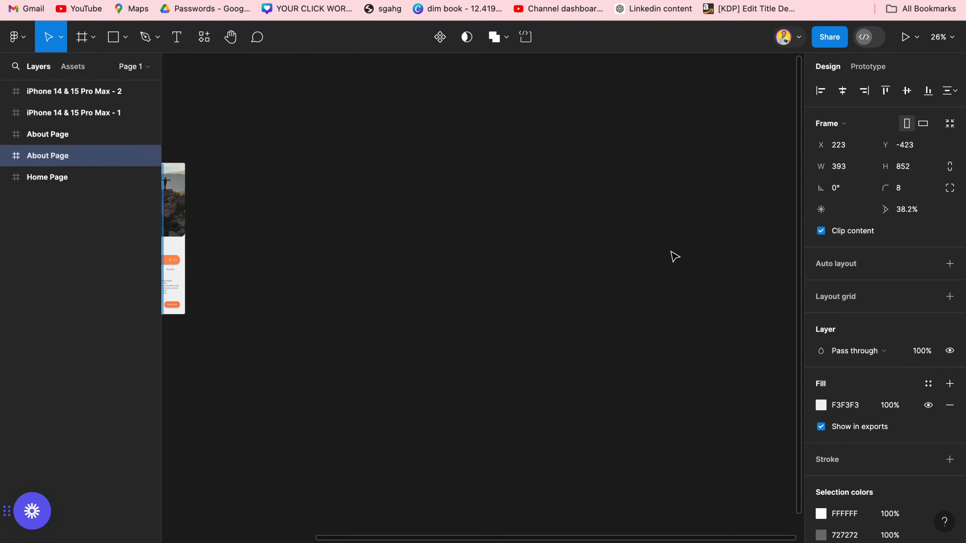
scroll(674, 256, up, 3)
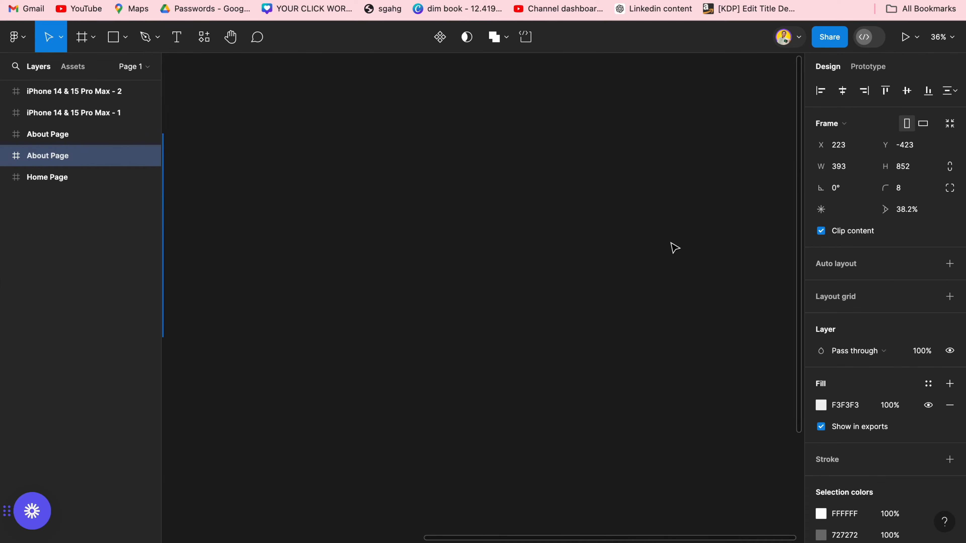
key(r)
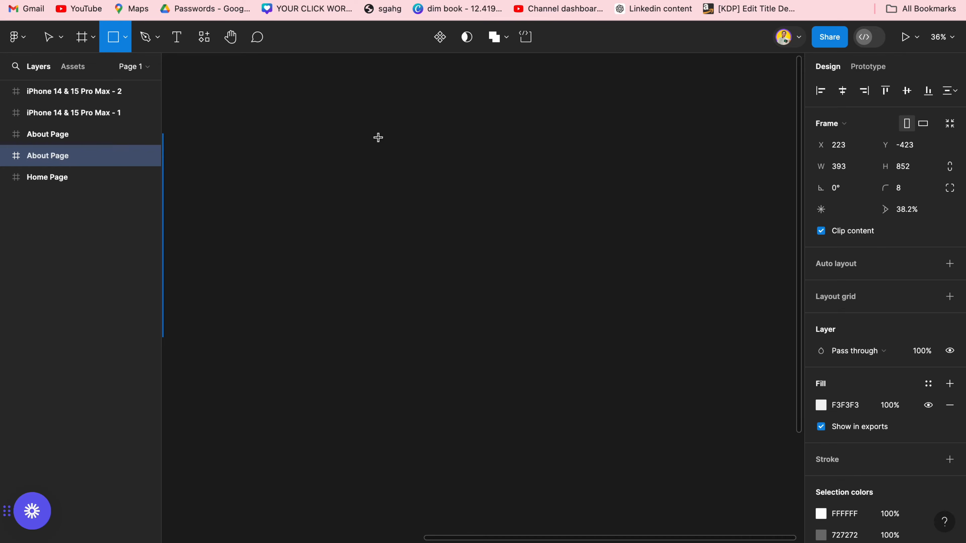
mouse_move(372, 134)
mouse_down()
mouse_move(522, 155)
mouse_move(516, 173)
mouse_up()
click(413, 230)
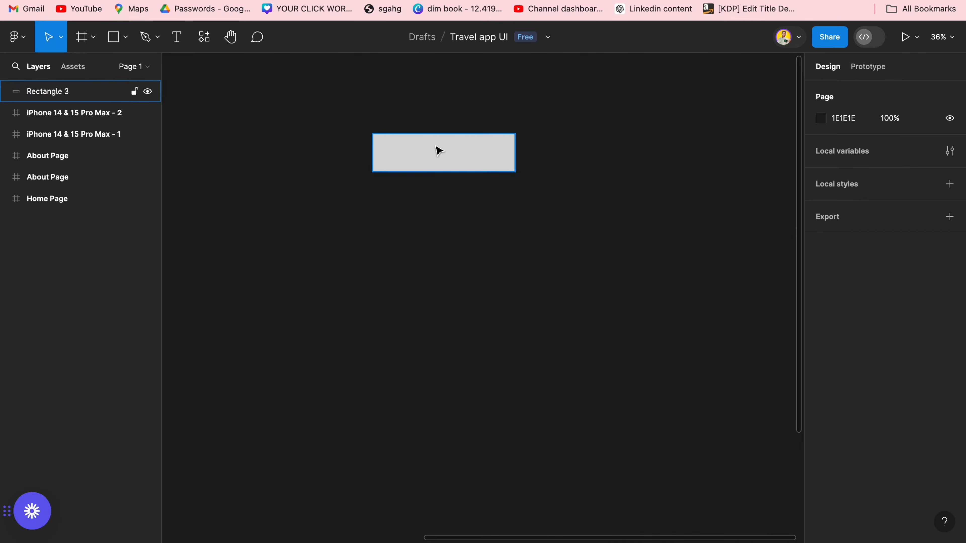
click(436, 148)
key(r)
click(401, 149)
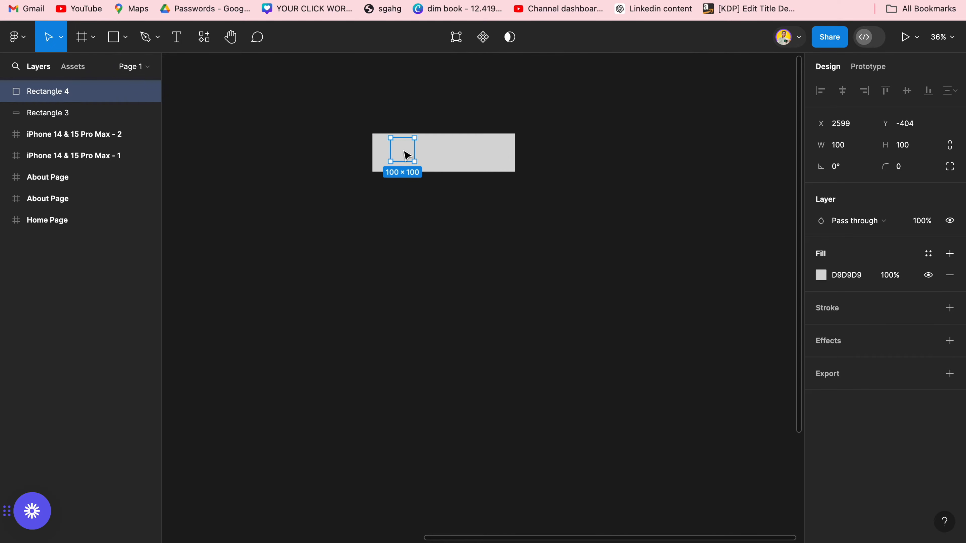
click(401, 288)
click(411, 154)
drag(412, 154, 411, 261)
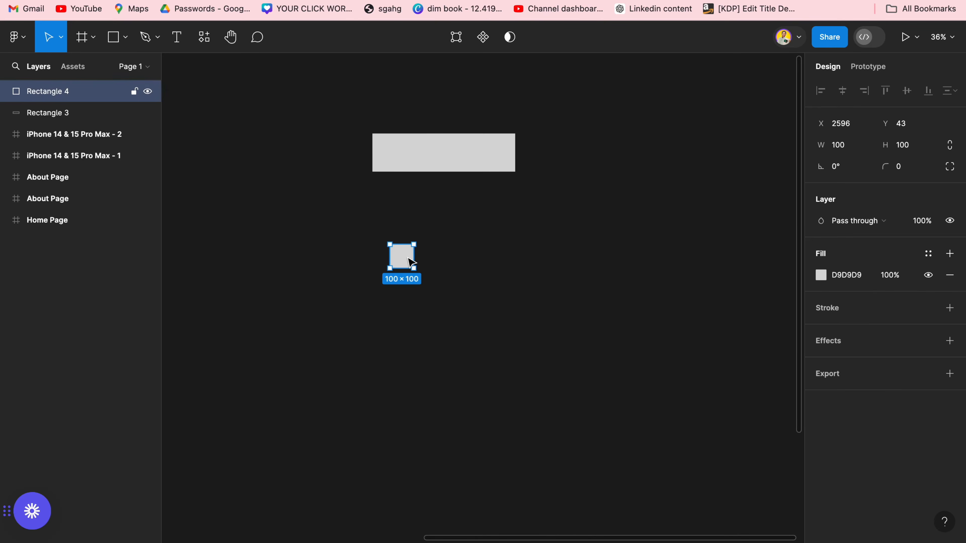
key(Delete)
Step: Add the text "Apply NOW" on the rectangle and set its font size to 24
key(t)
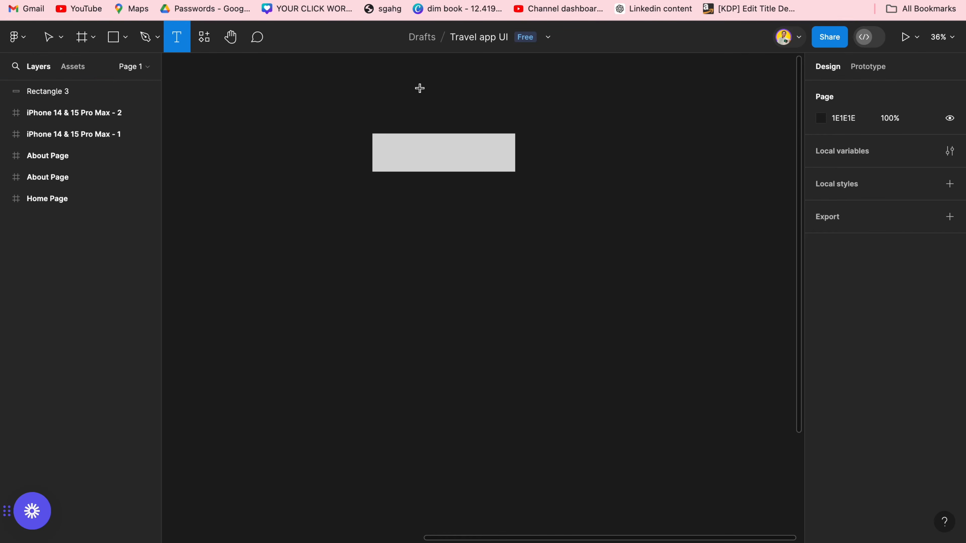
click(411, 155)
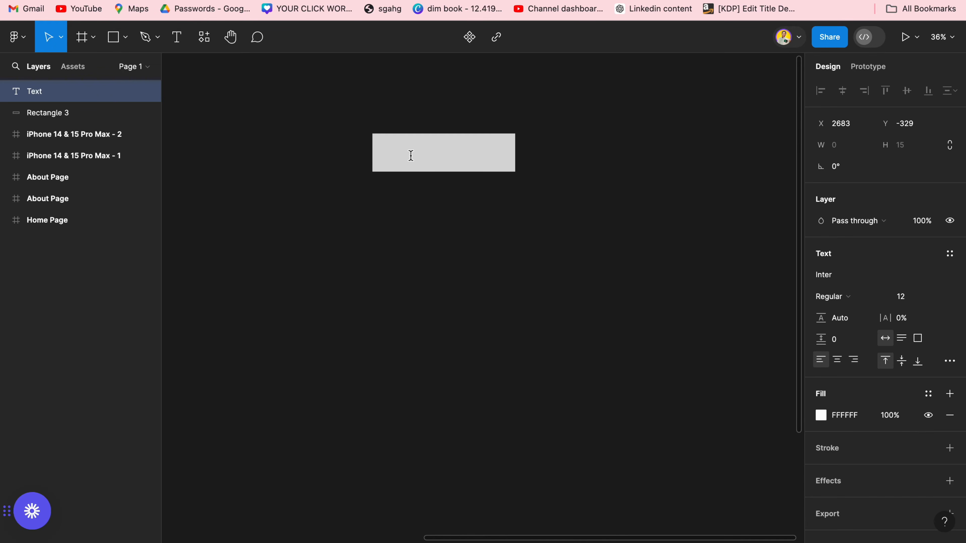
text(Apply NOW)
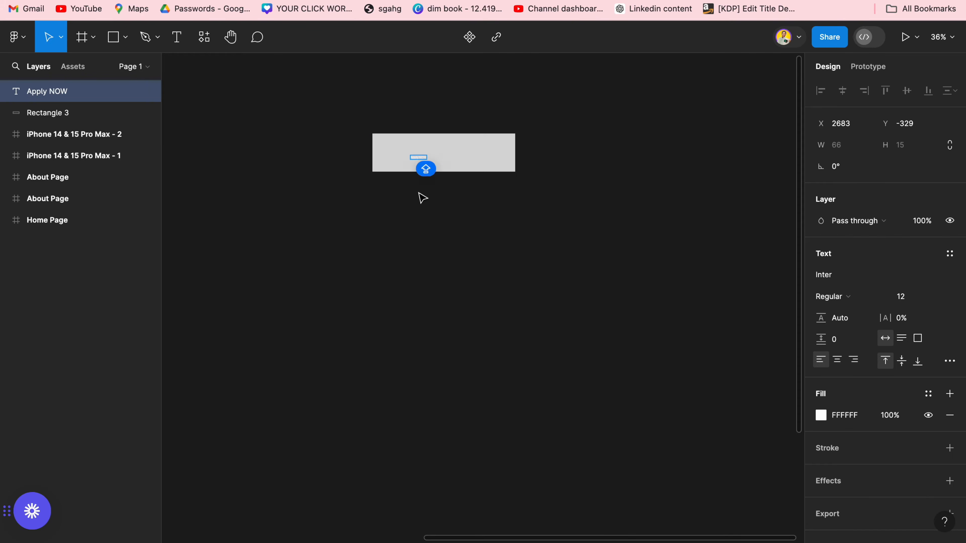
key(Escape)
click(904, 299)
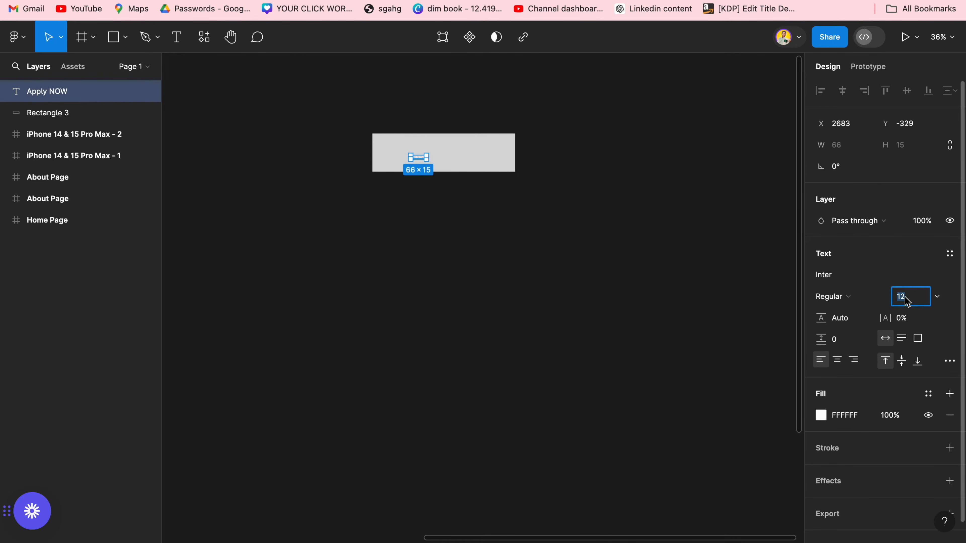
text(24)
key(Return)
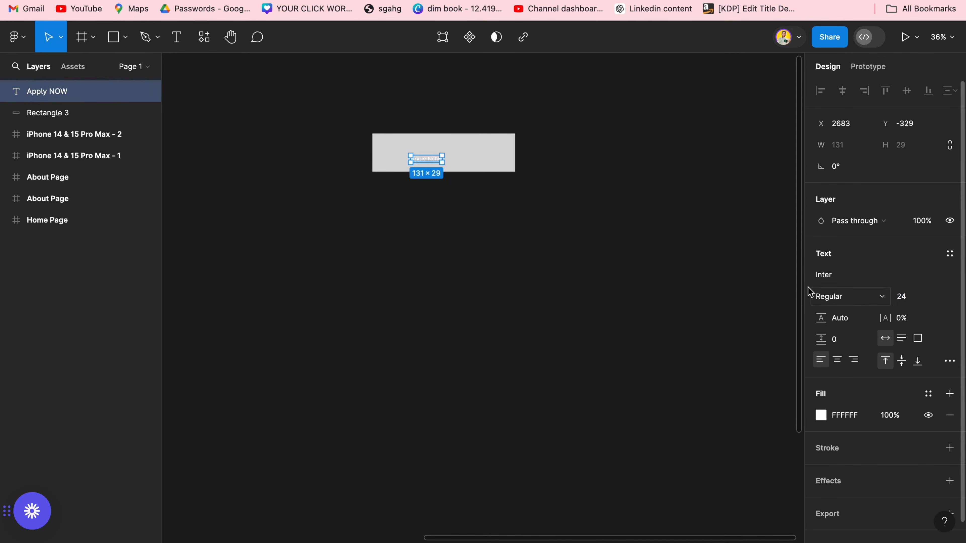
Step: Change the label's wording to "Apply Now" and enlarge its font size to 52
click(925, 304)
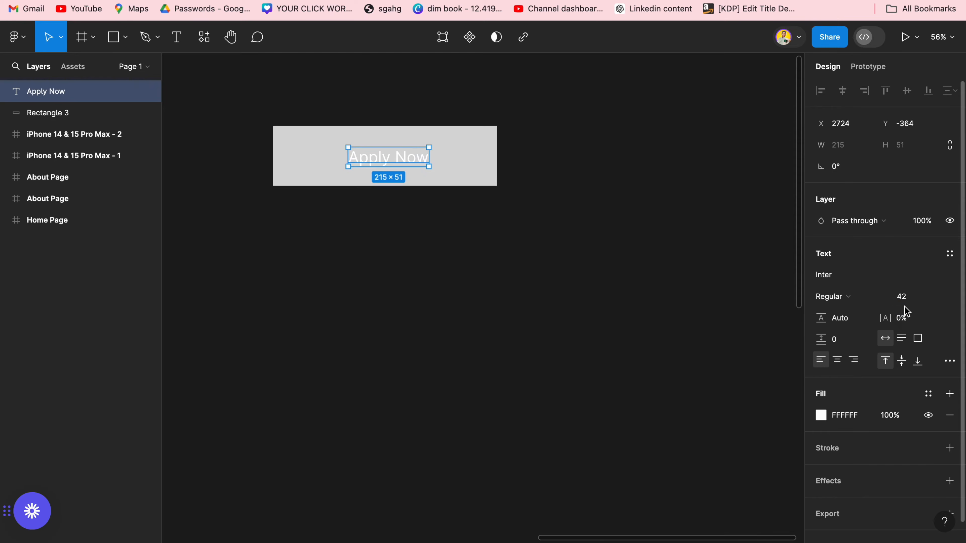
click(918, 292)
text(52)
key(Return)
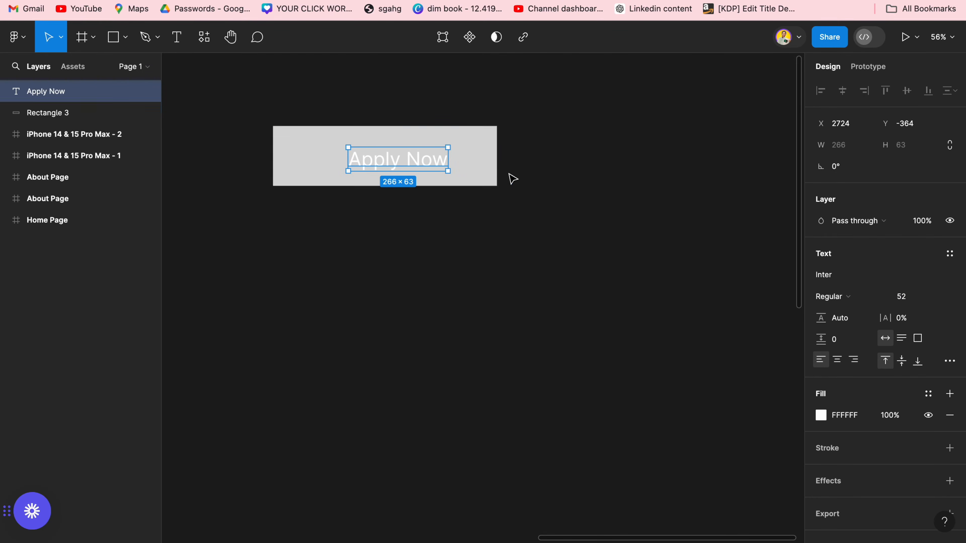
Step: Center the Apply Now text horizontally and vertically on the rectangle
shift+click(488, 161)
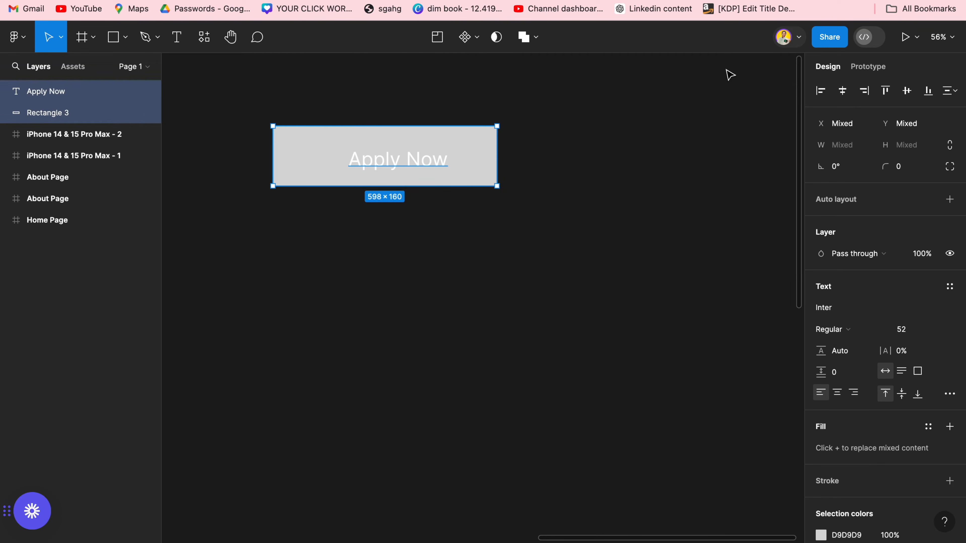
click(843, 91)
click(905, 96)
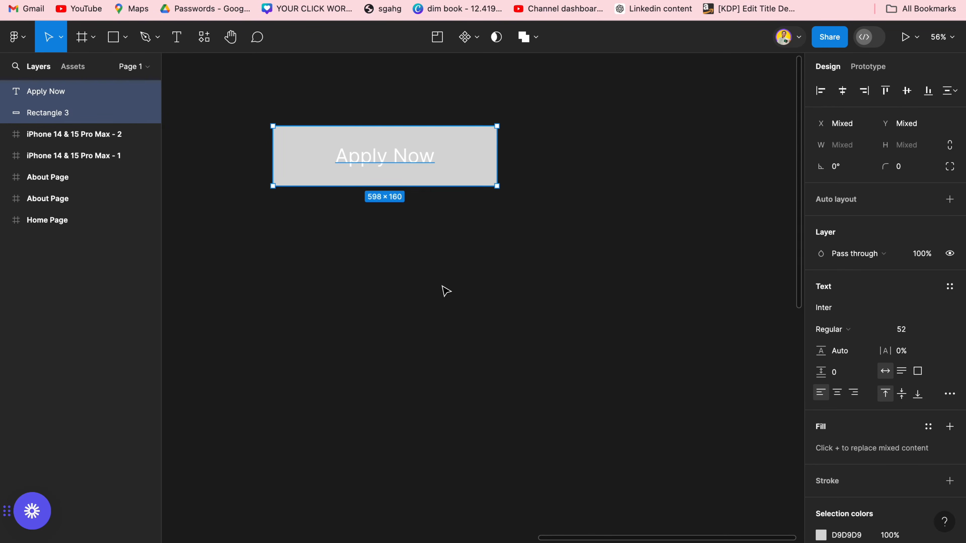
click(468, 206)
Step: Fill the rectangle behind Apply Now with the page's orange color FF8D4D
click(489, 182)
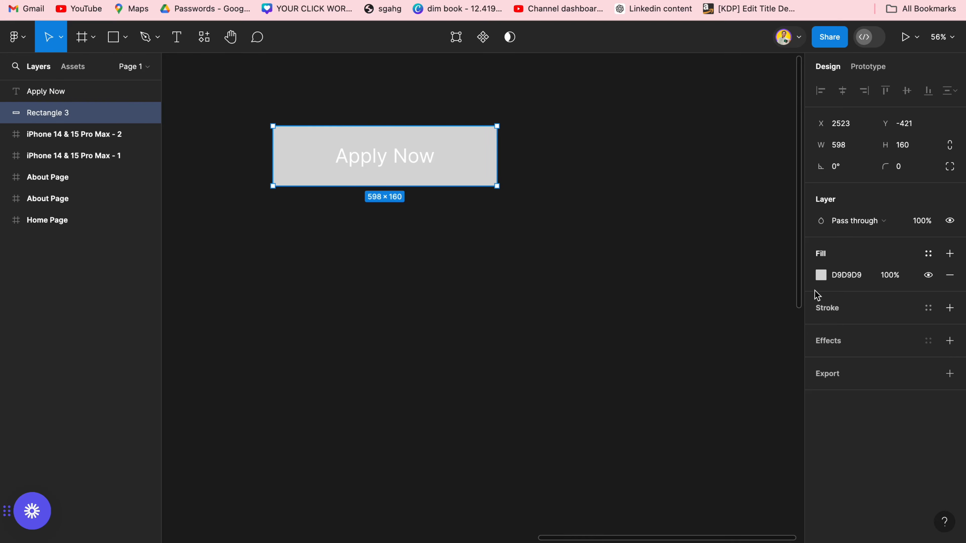
click(821, 276)
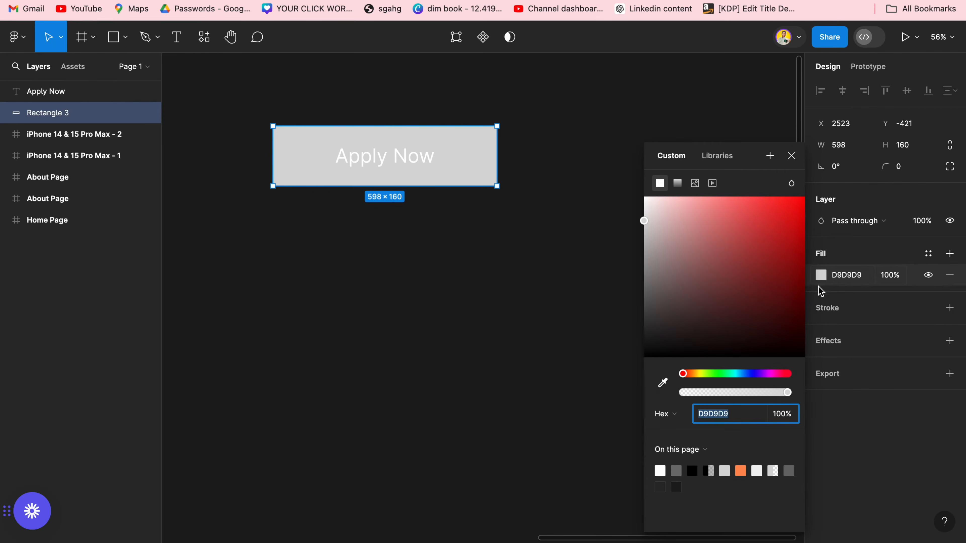
click(740, 471)
click(466, 378)
Step: Round the orange rectangle's corners with a radius of 16
click(494, 190)
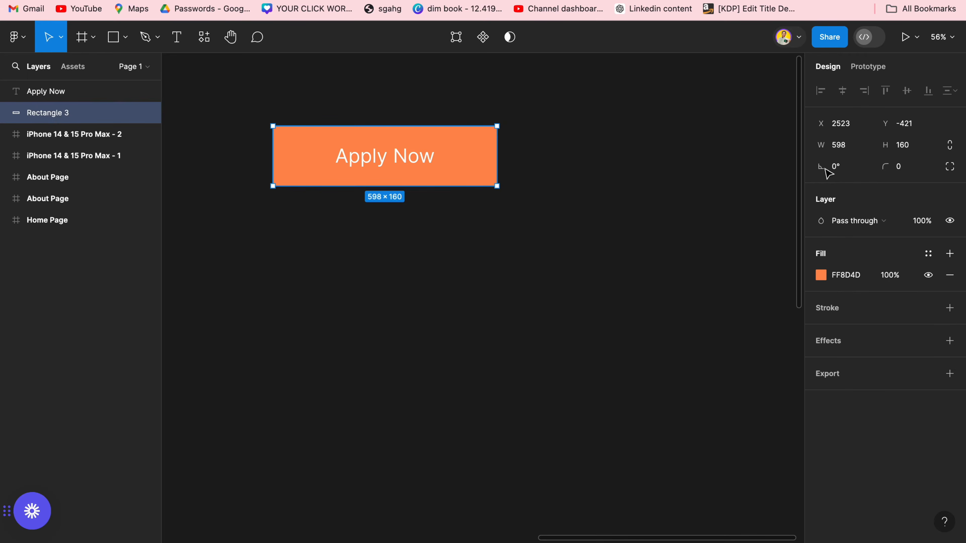
click(914, 168)
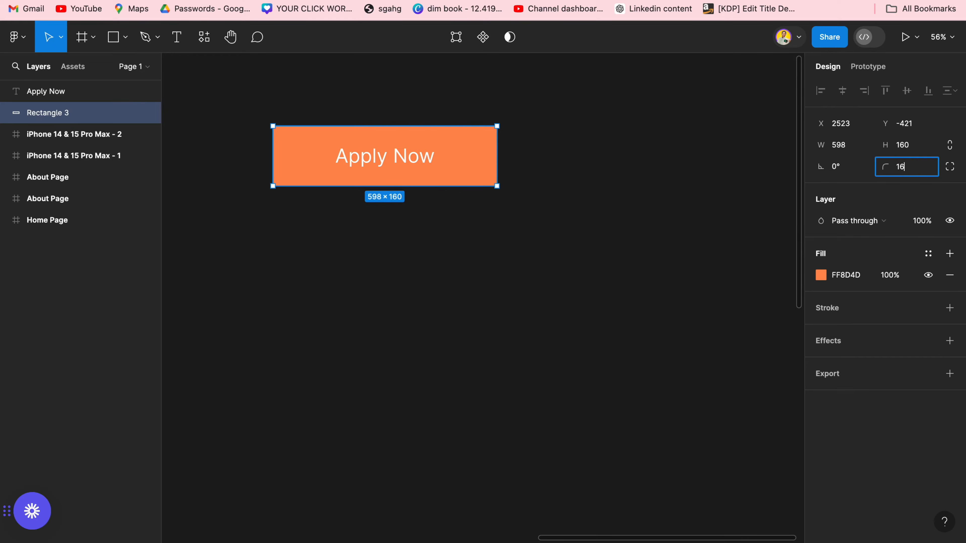
text(16)
click(741, 192)
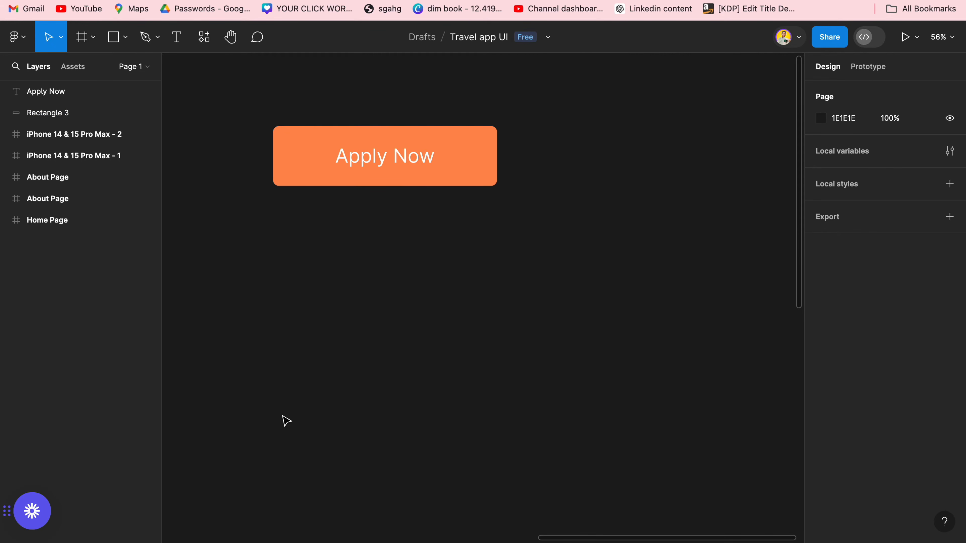
Step: Set the font weight of the Apply Now text to Medium
click(367, 156)
click(832, 303)
click(833, 310)
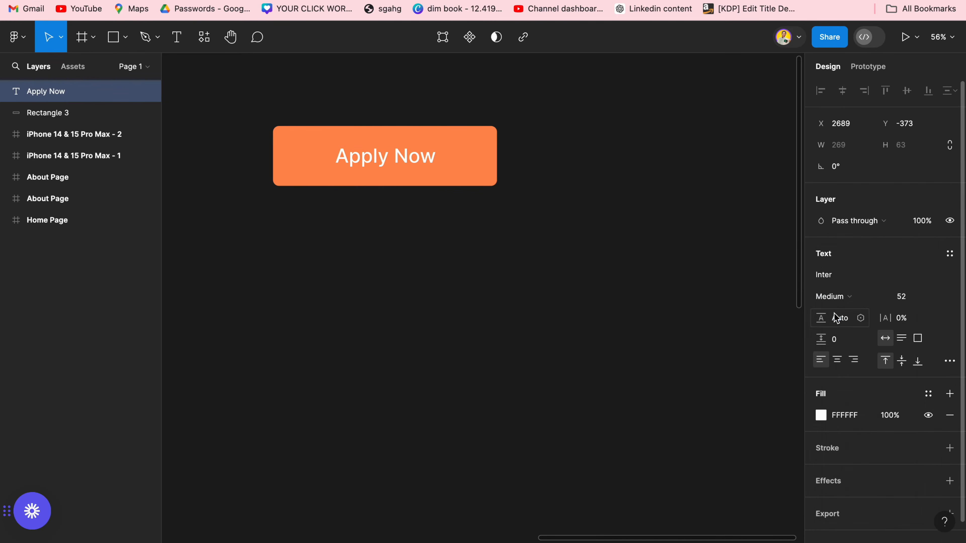
Step: Create a component from the orange rectangle and its Apply Now text, and name it Primary Button
click(442, 316)
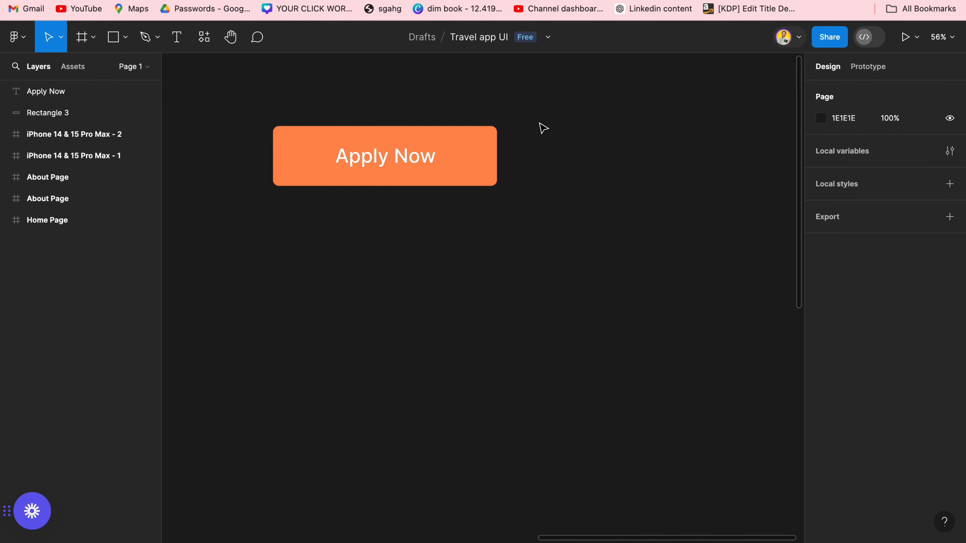
drag(538, 123, 367, 230)
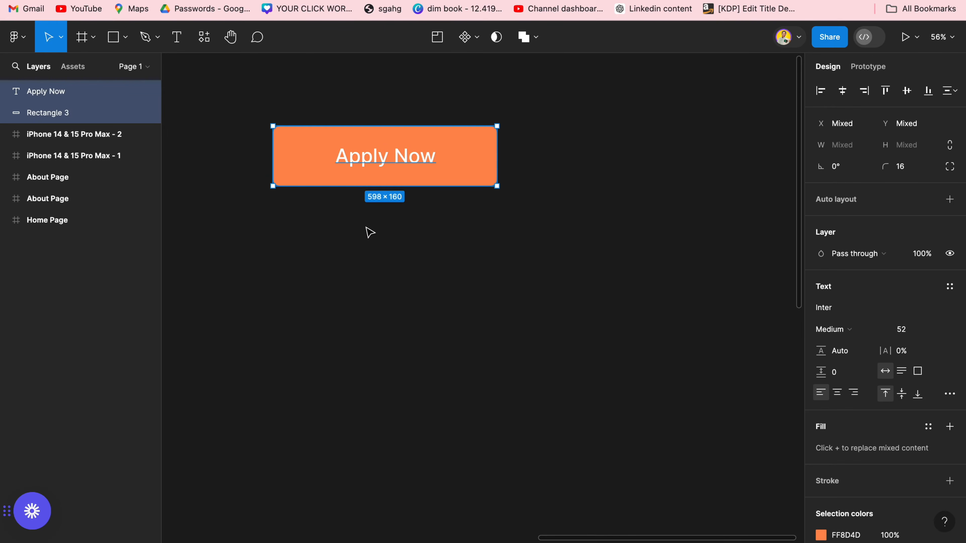
click(465, 41)
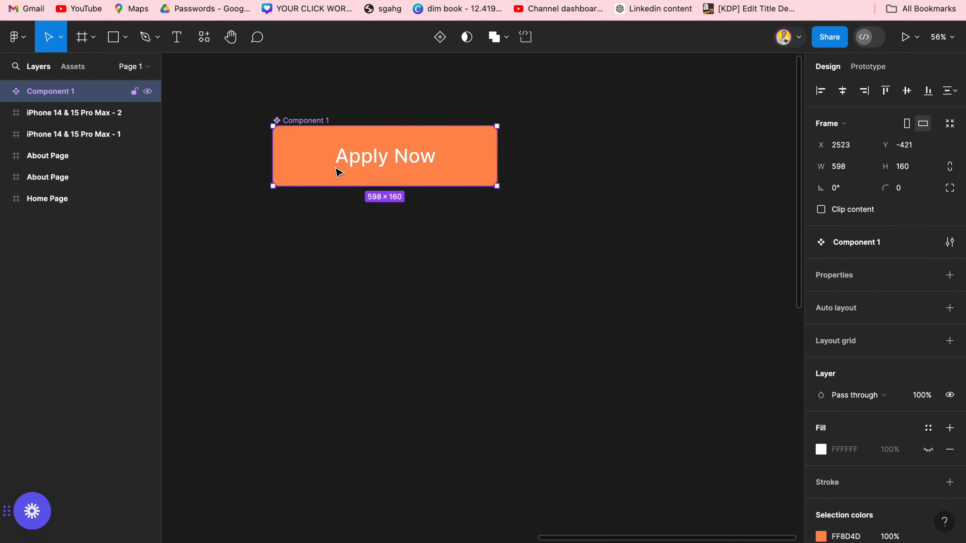
double_click(308, 120)
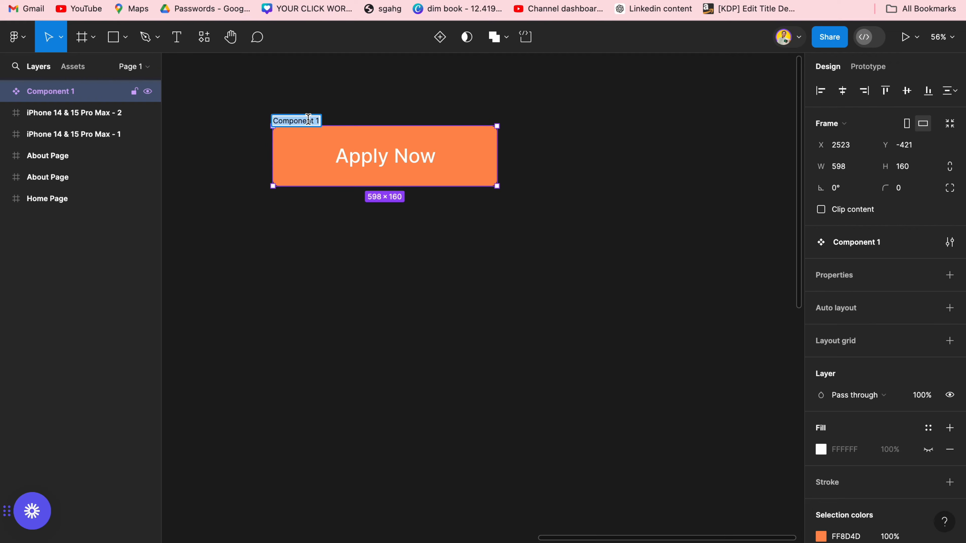
text(Primary Button)
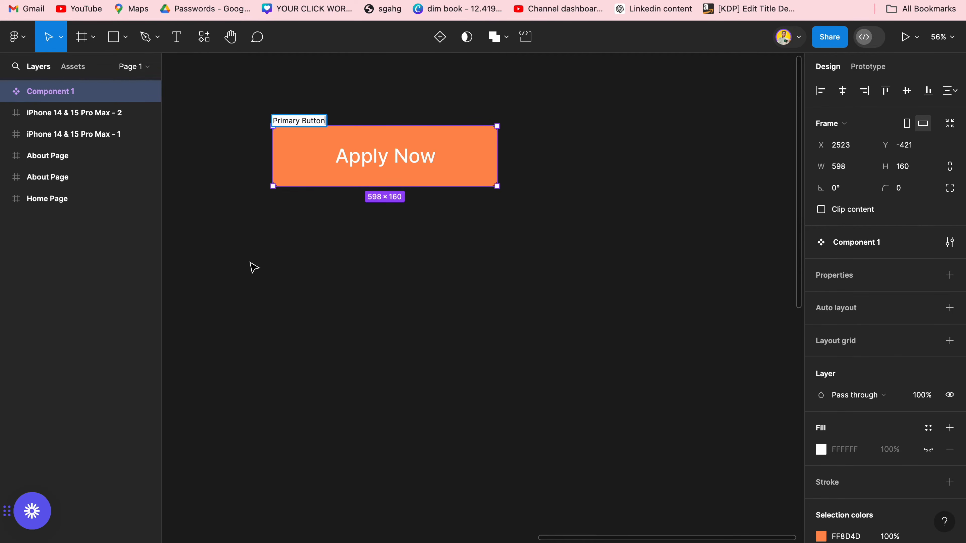
click(253, 270)
Step: Add a second variant to the Primary Button component and change its orange color to FF5C00
click(347, 178)
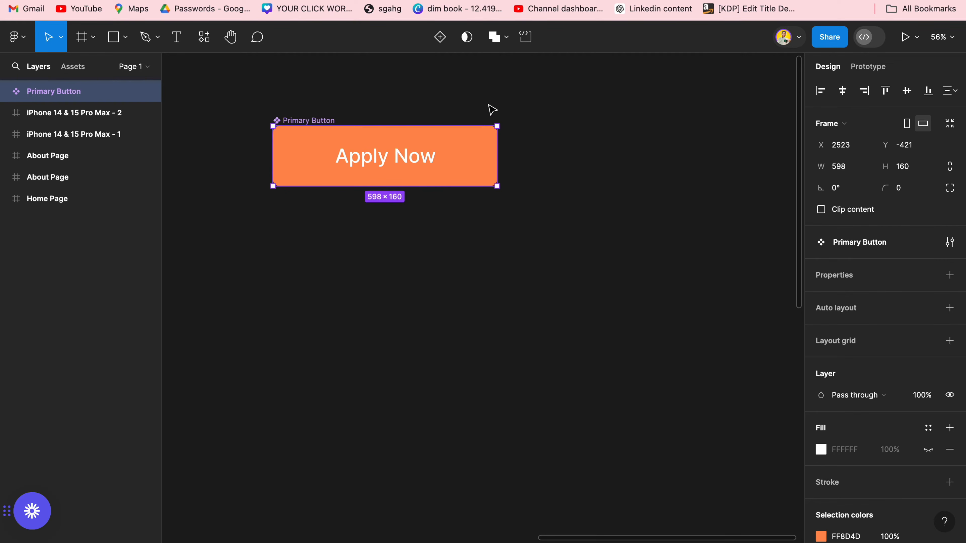
click(442, 38)
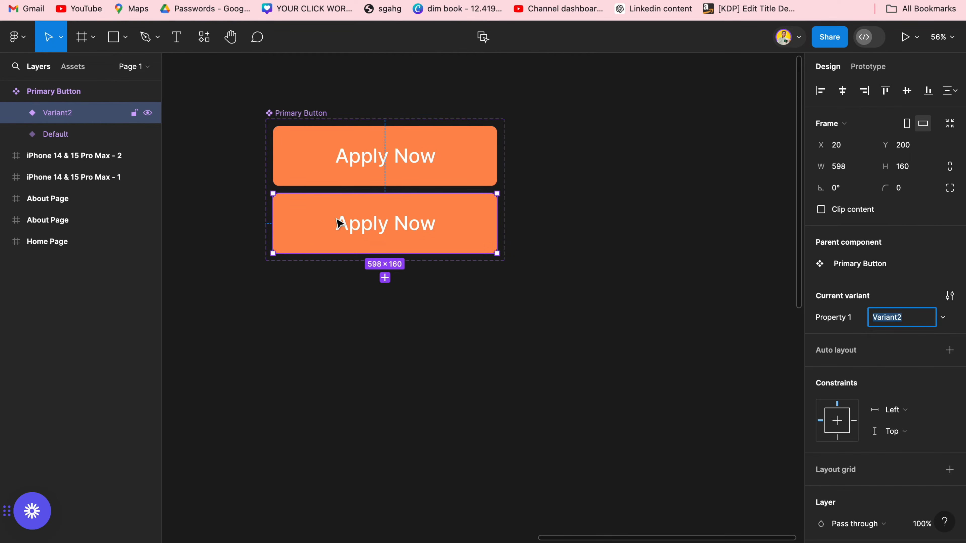
click(355, 215)
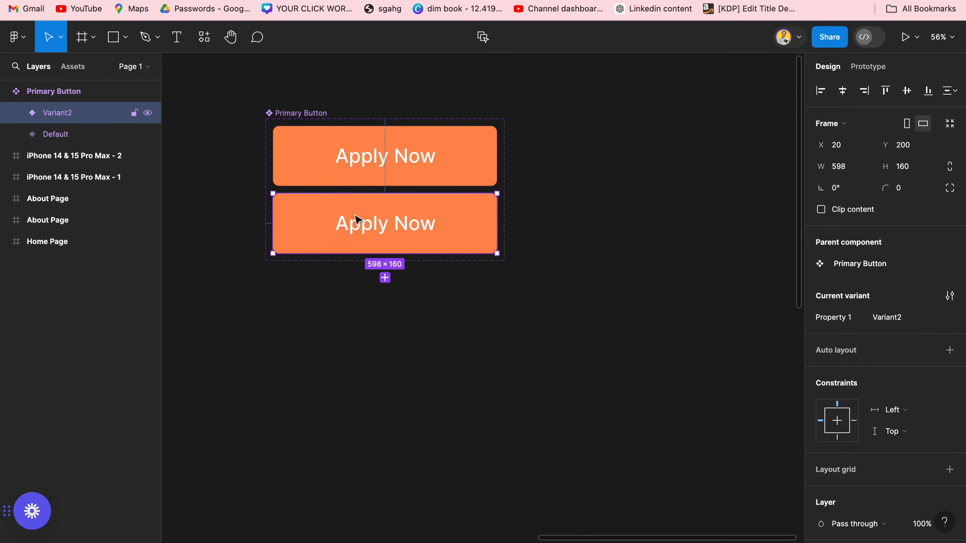
click(354, 215)
key(Escape)
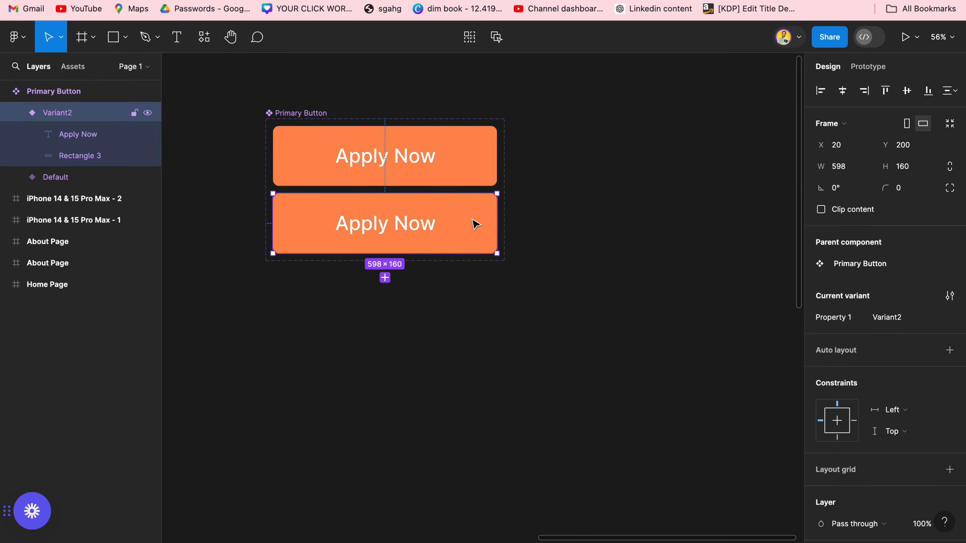
scroll(810, 377, down, 3)
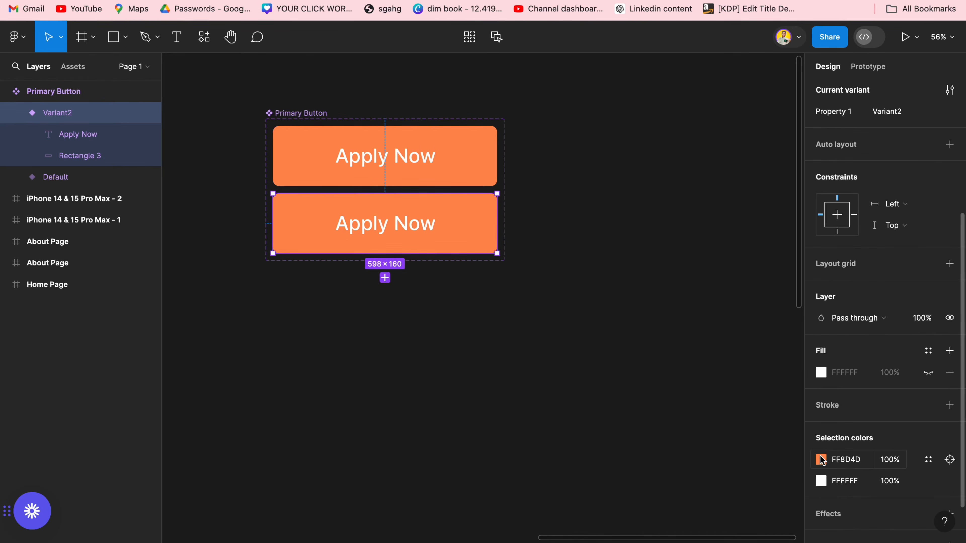
click(821, 459)
drag(762, 201, 807, 188)
click(512, 382)
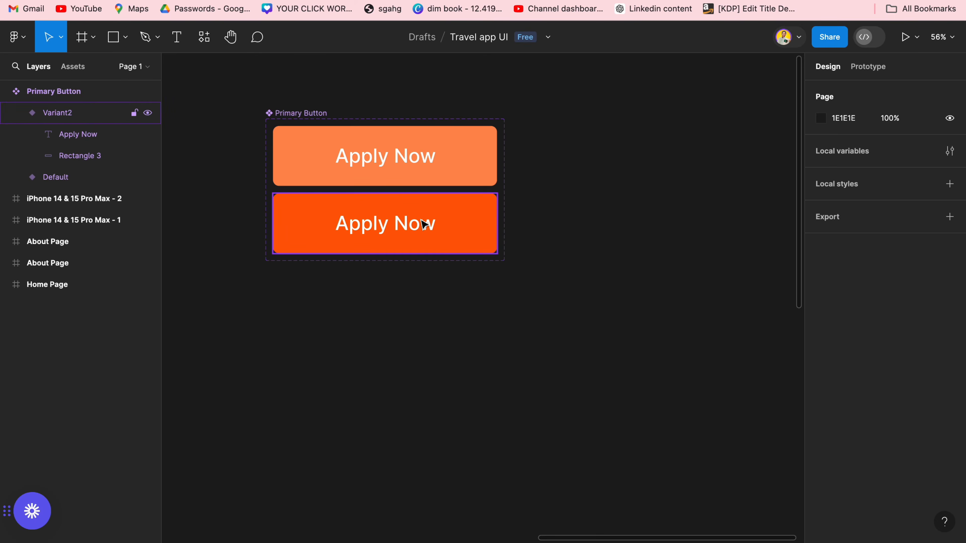
Step: Add a third variant below the dark orange one and set its FF5C00 color to 0% opacity
click(468, 219)
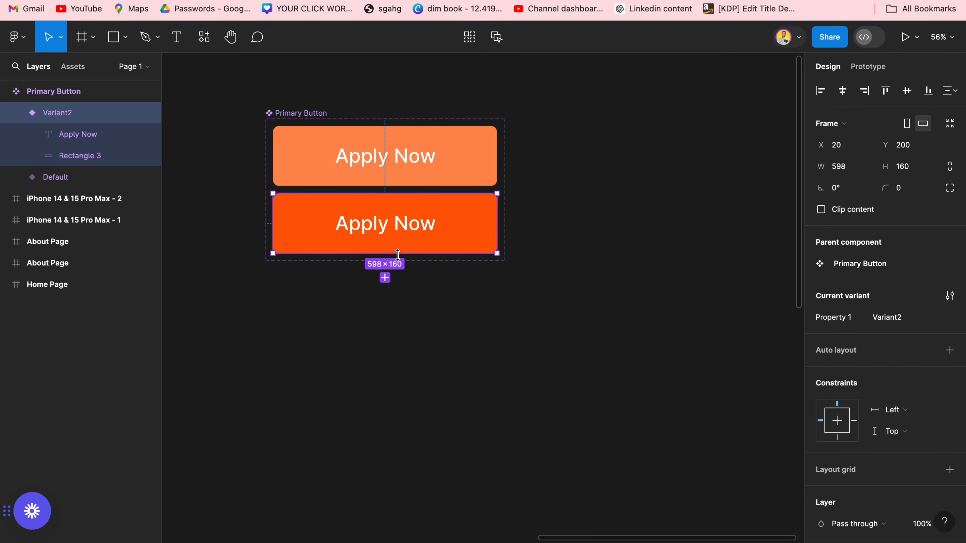
click(385, 279)
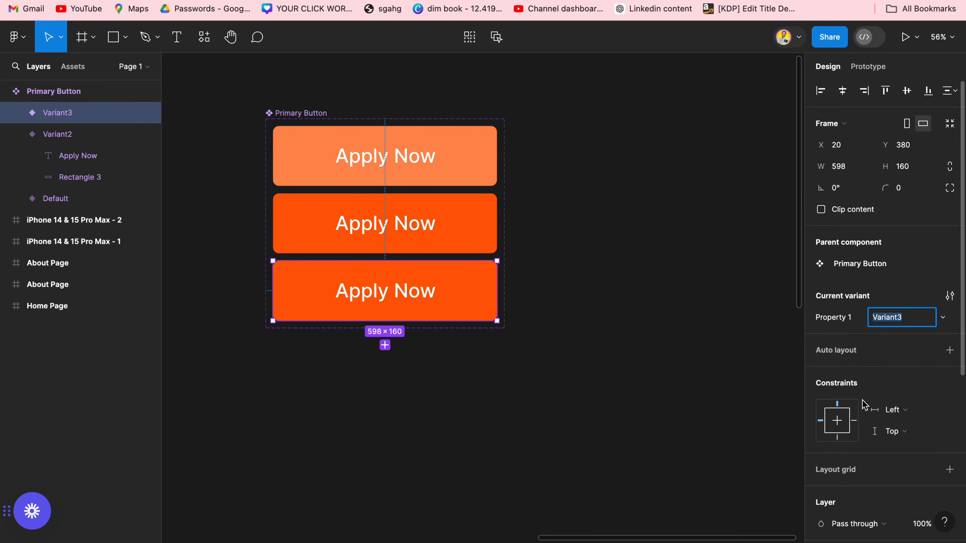
click(822, 406)
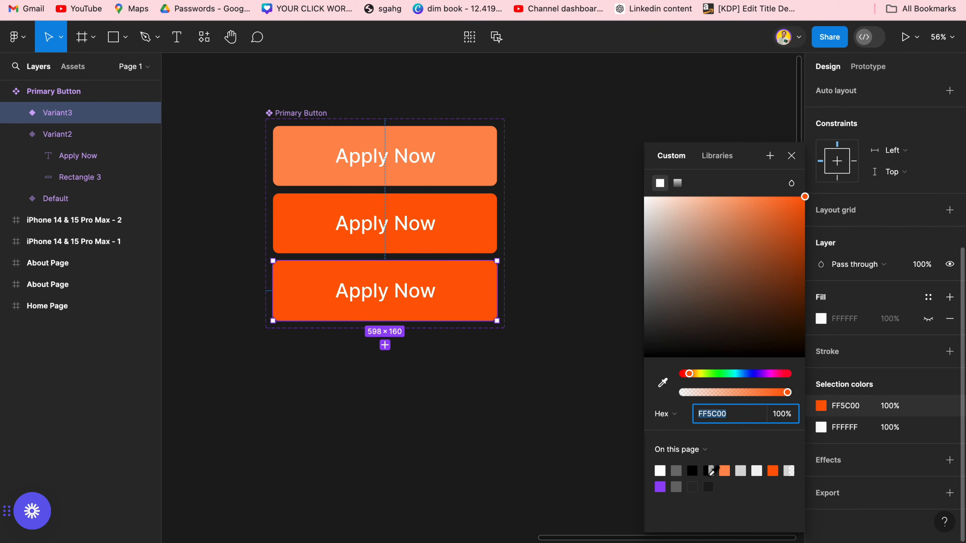
drag(684, 392, 657, 395)
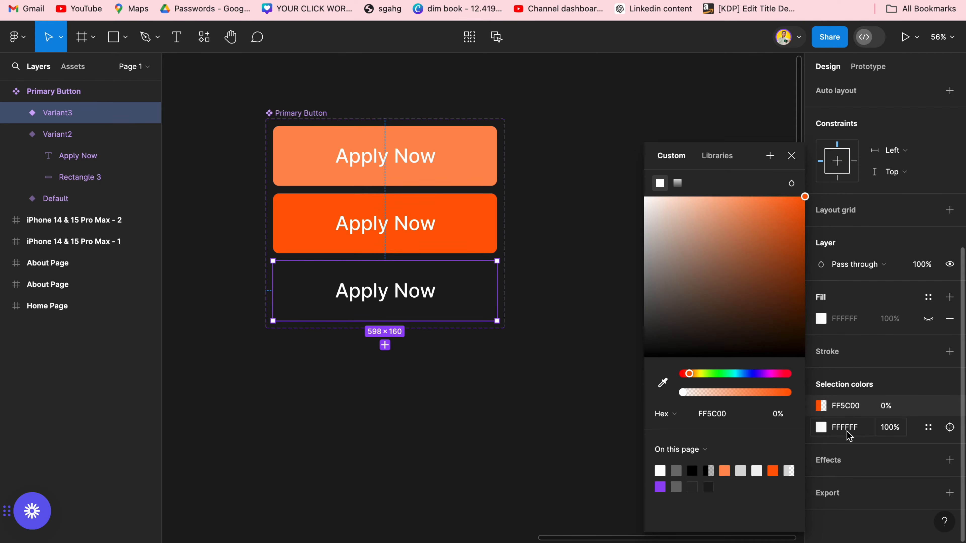
Step: Add an inside stroke in the page's orange FF8D4D to the third variant and make it thicker
click(949, 352)
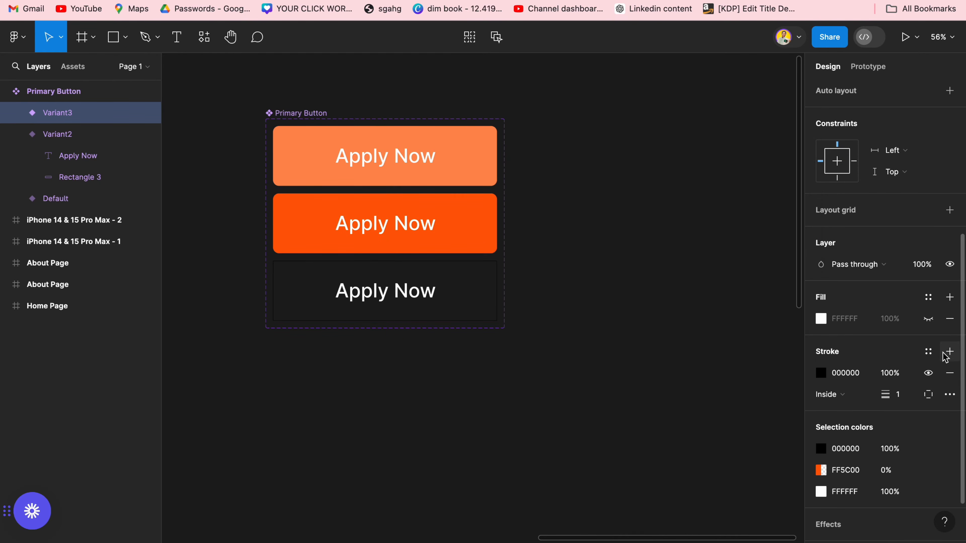
click(820, 448)
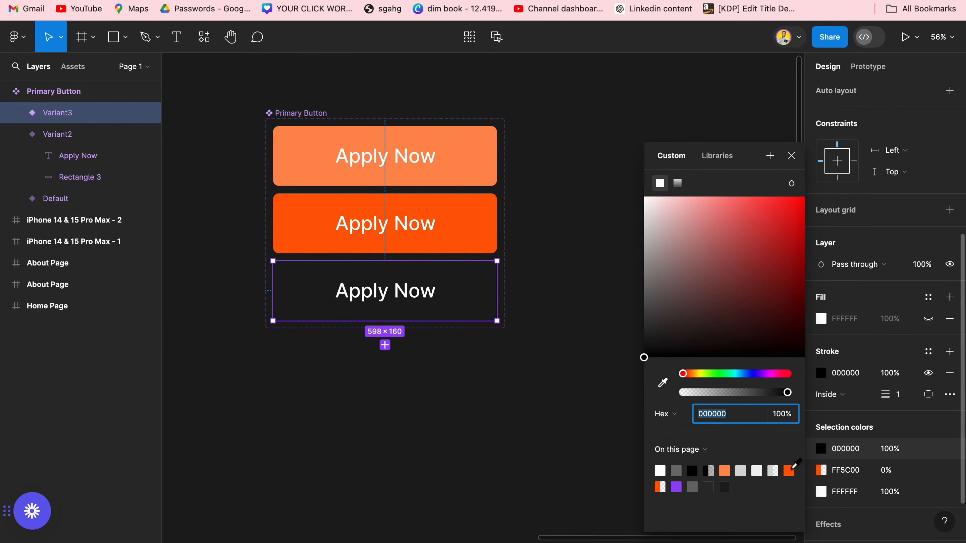
click(724, 470)
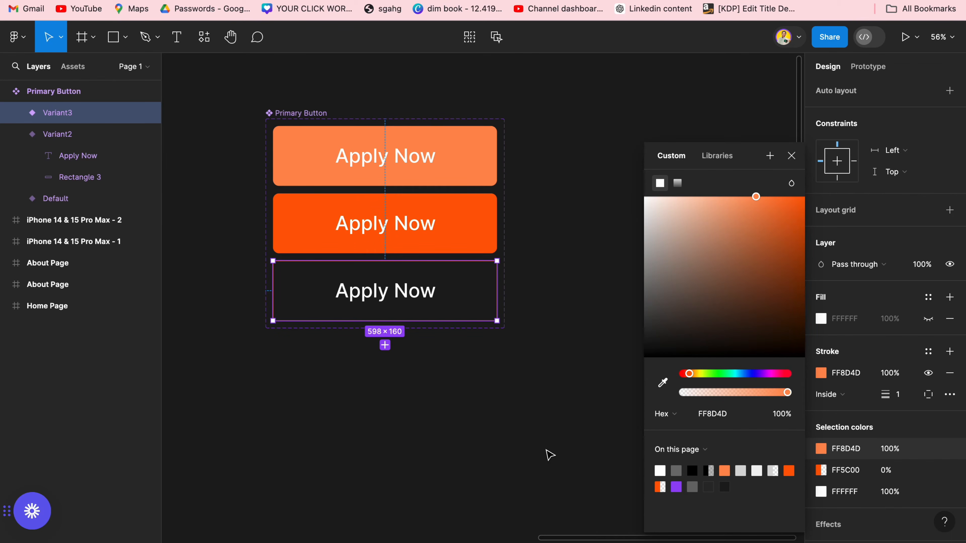
click(900, 400)
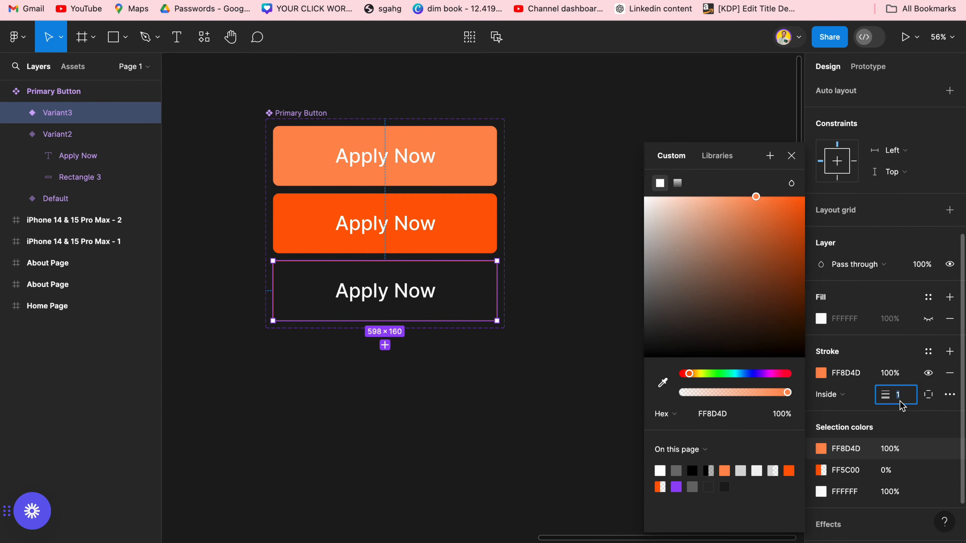
click(558, 425)
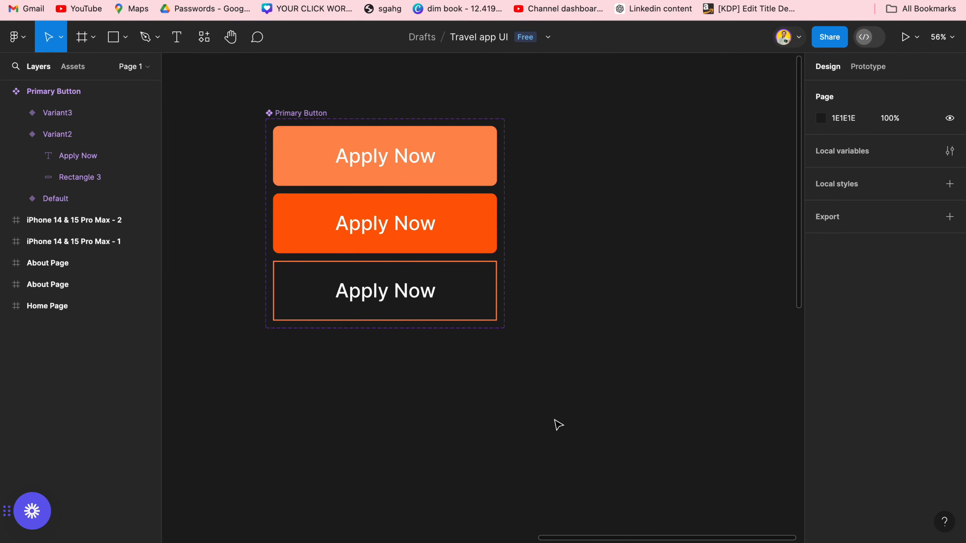
Step: Color the Apply Now text in the outlined third variant with the page's orange FF8D4D
scroll(558, 425, up, 3)
scroll(555, 423, up, 3)
scroll(555, 422, left, 2)
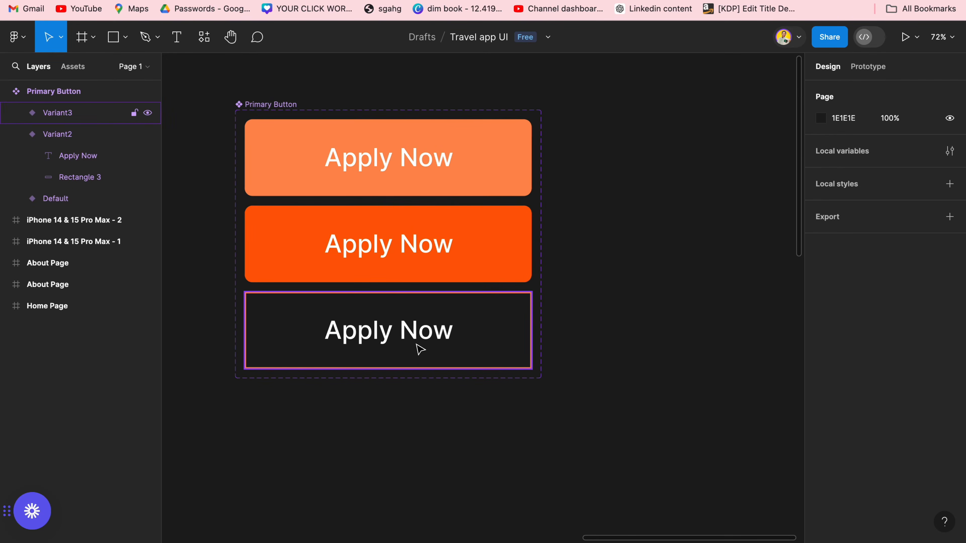
click(419, 349)
click(395, 331)
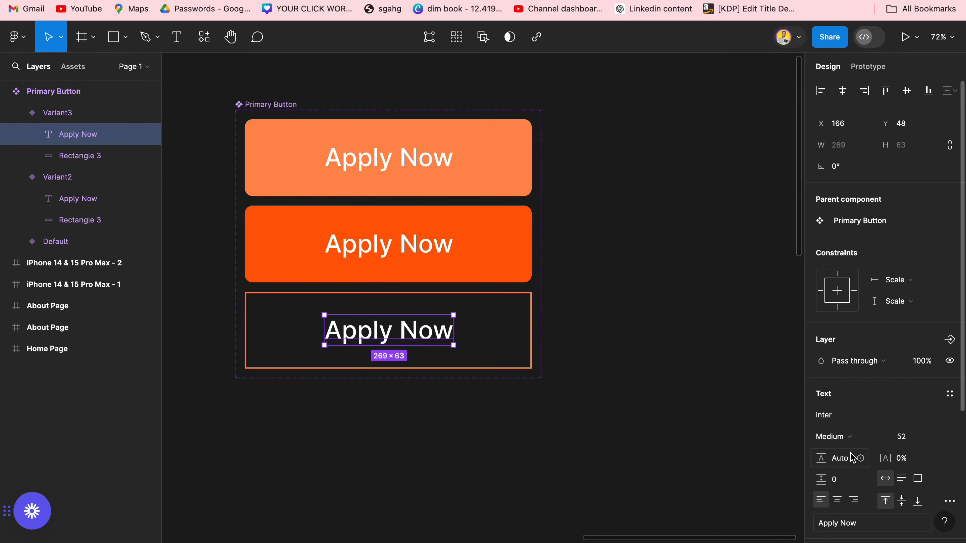
scroll(851, 458, down, 5)
click(822, 395)
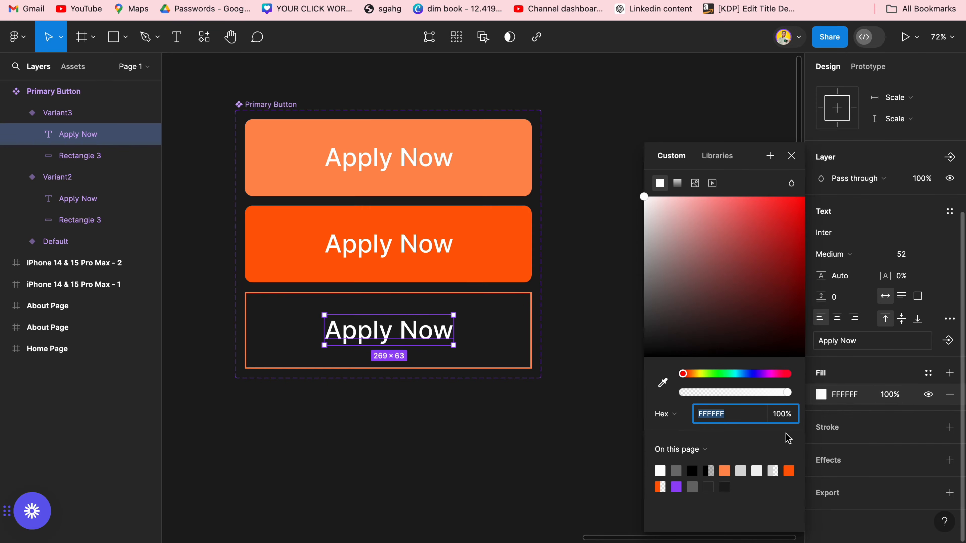
click(725, 470)
click(567, 476)
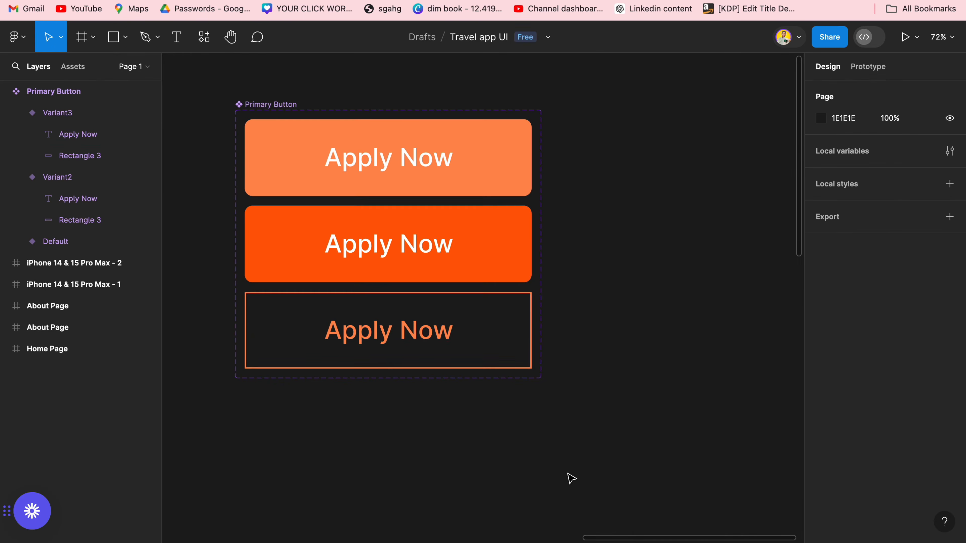
Step: Rename the Primary Button component's variant property to Button
scroll(567, 477, down, 3)
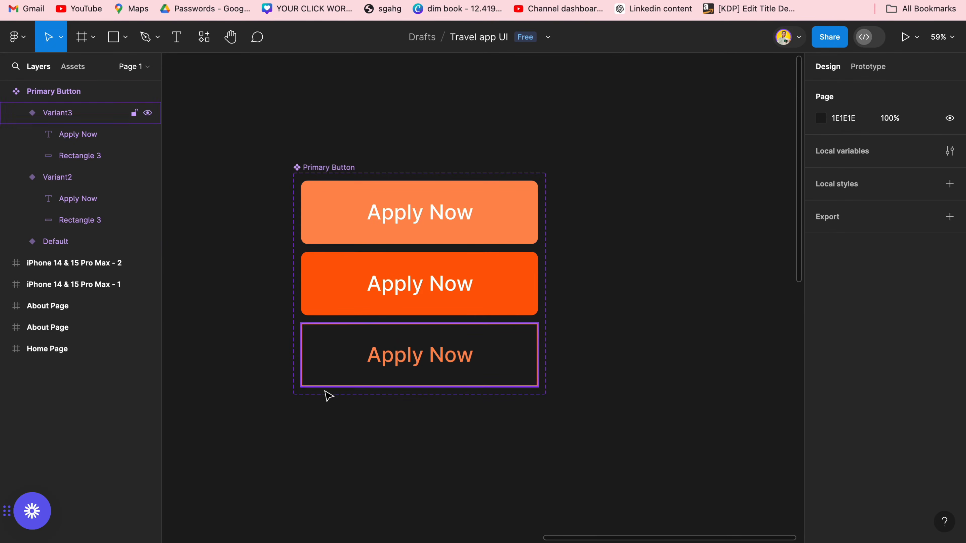
click(371, 206)
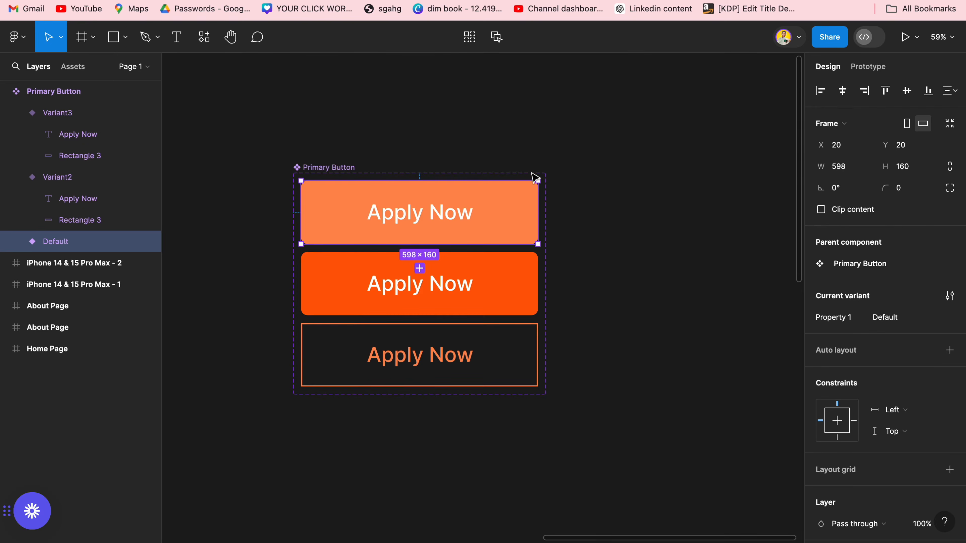
click(534, 177)
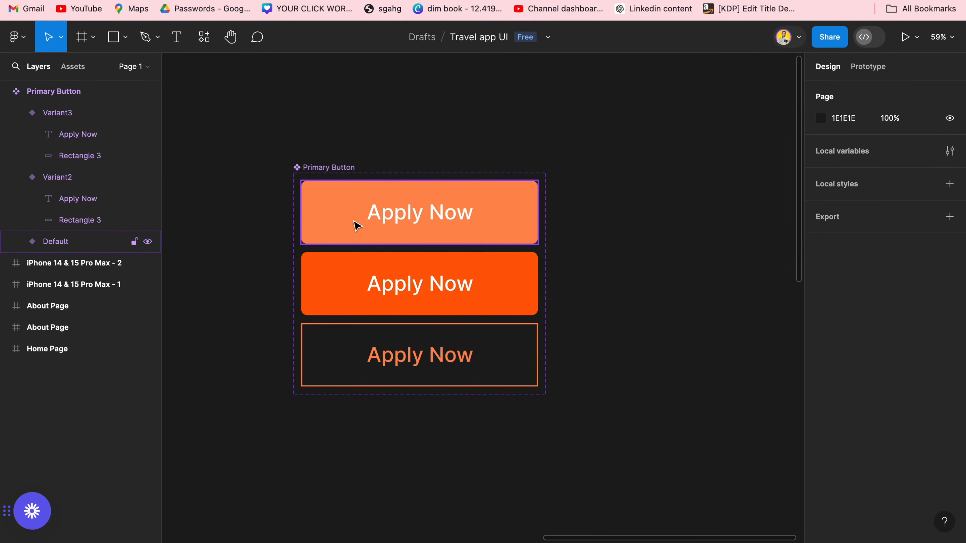
click(335, 202)
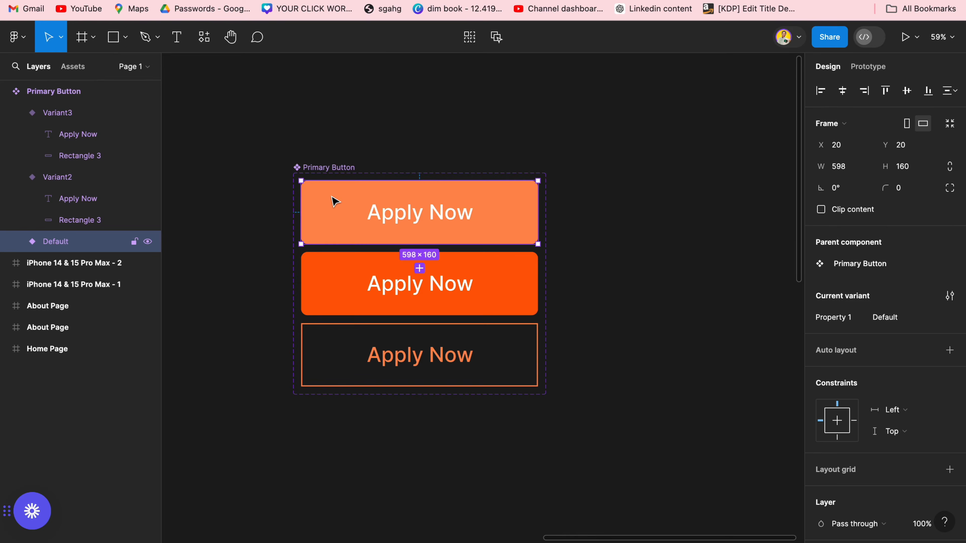
scroll(946, 295, down, 3)
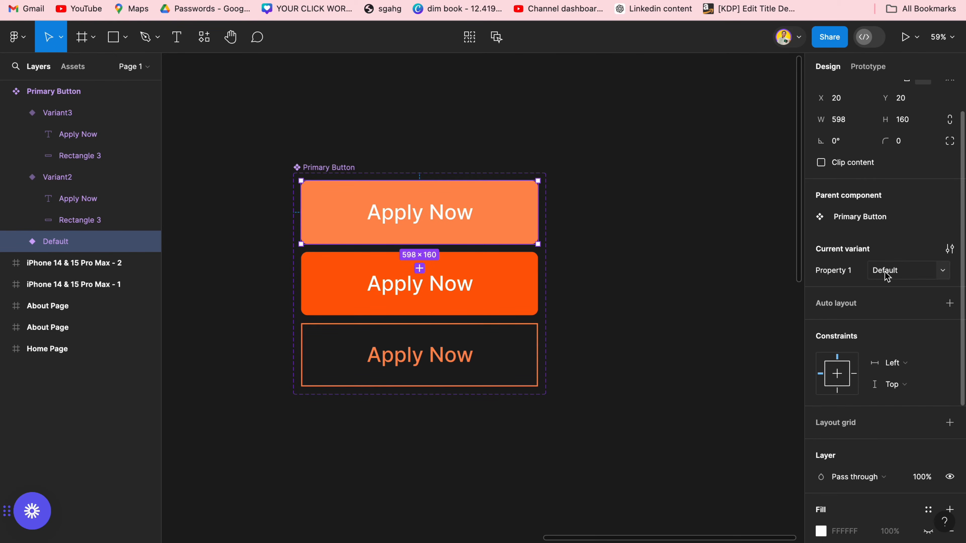
click(949, 249)
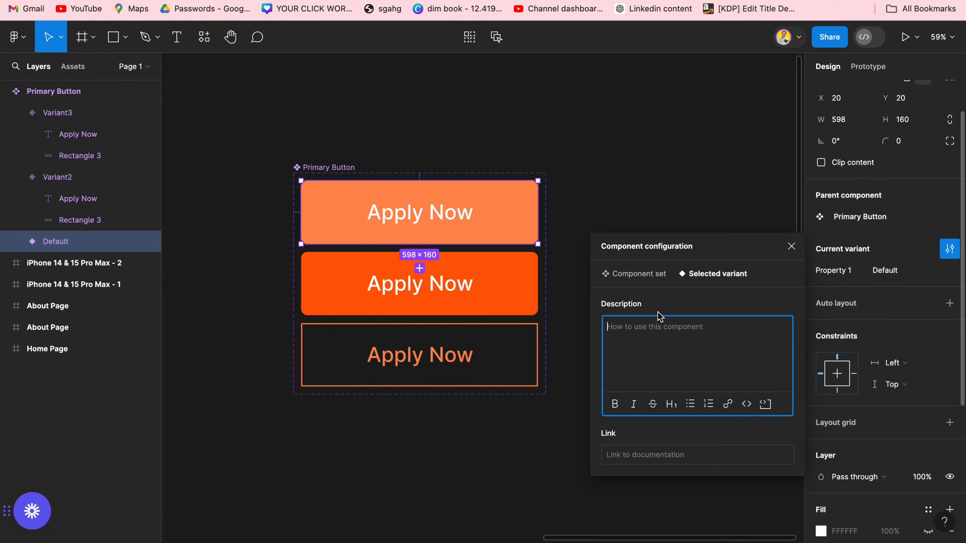
click(850, 273)
double_click(850, 273)
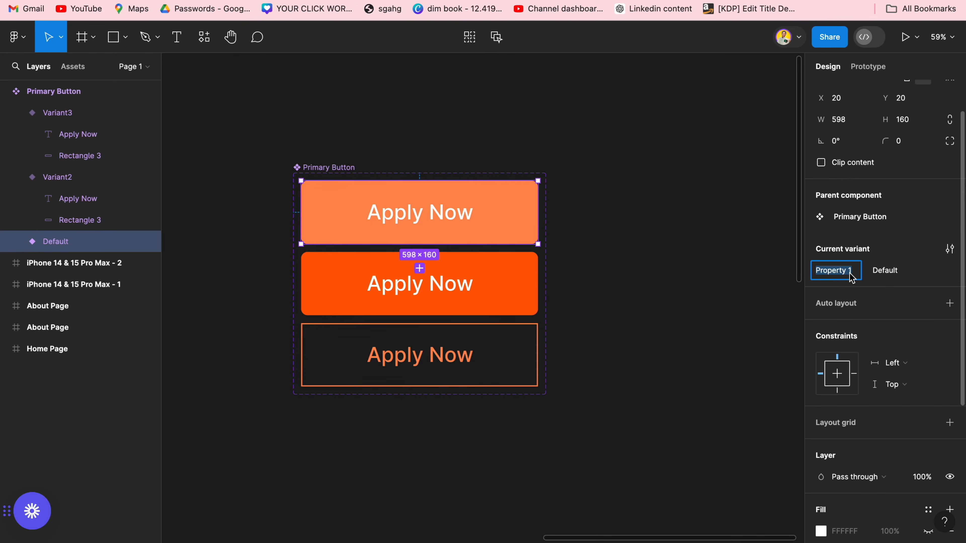
key(shift)
text(Button)
click(708, 369)
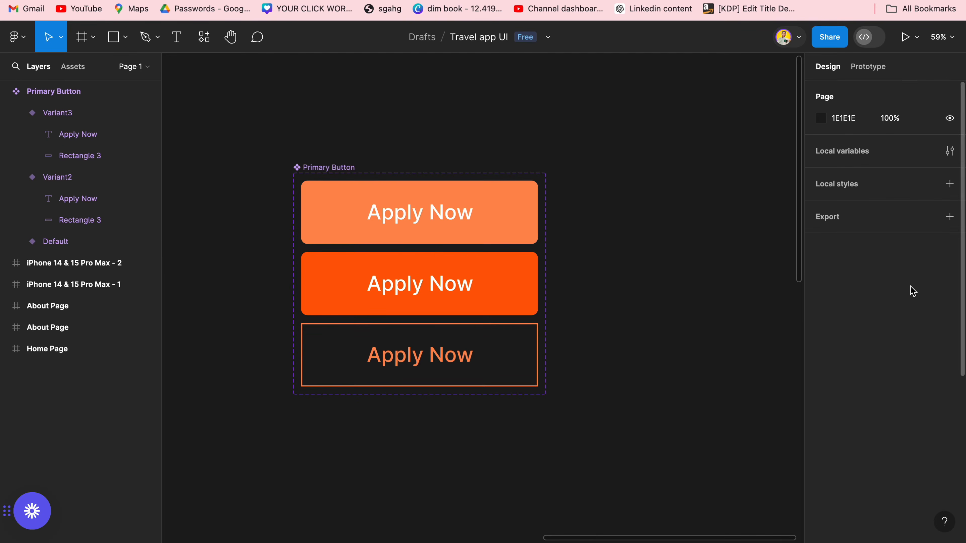
Step: Rename the dark orange variant's Button property value as Hover
click(491, 216)
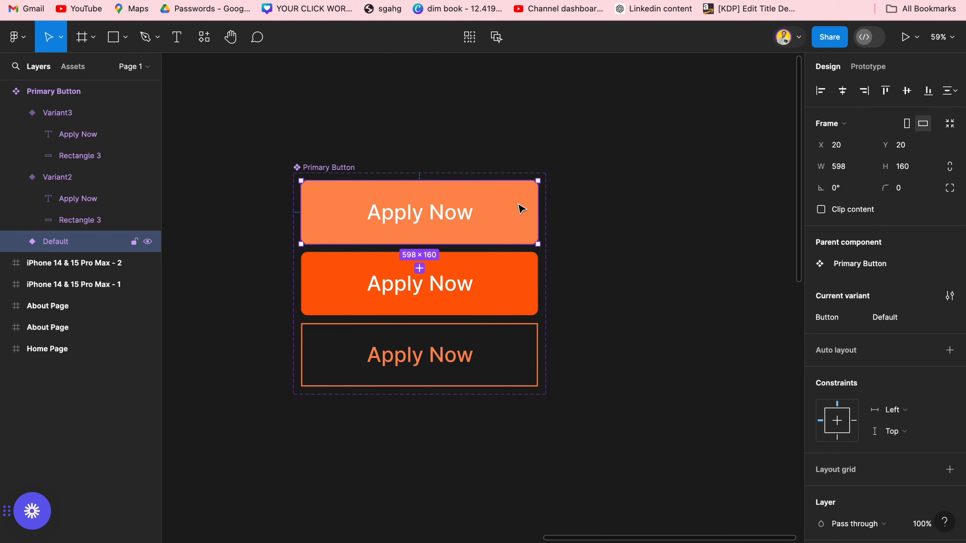
click(506, 286)
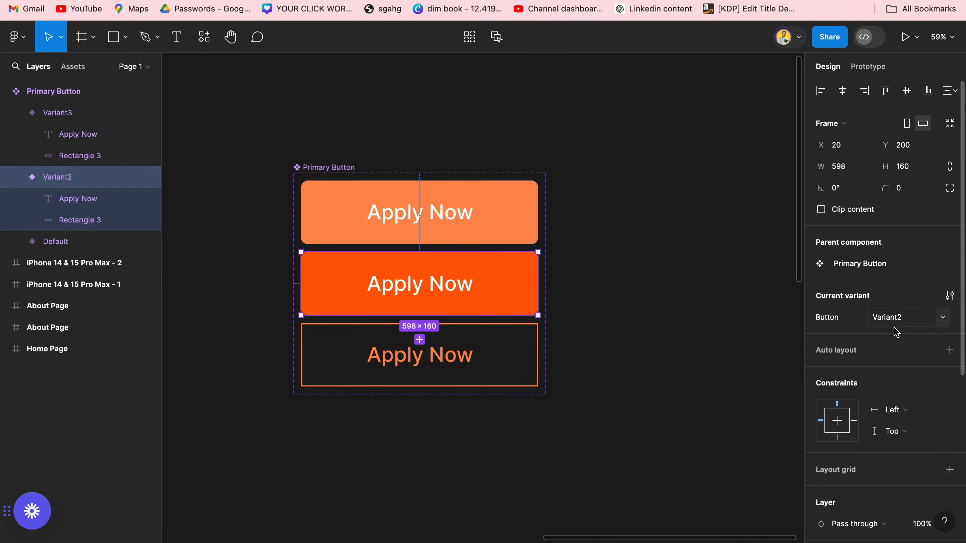
click(903, 324)
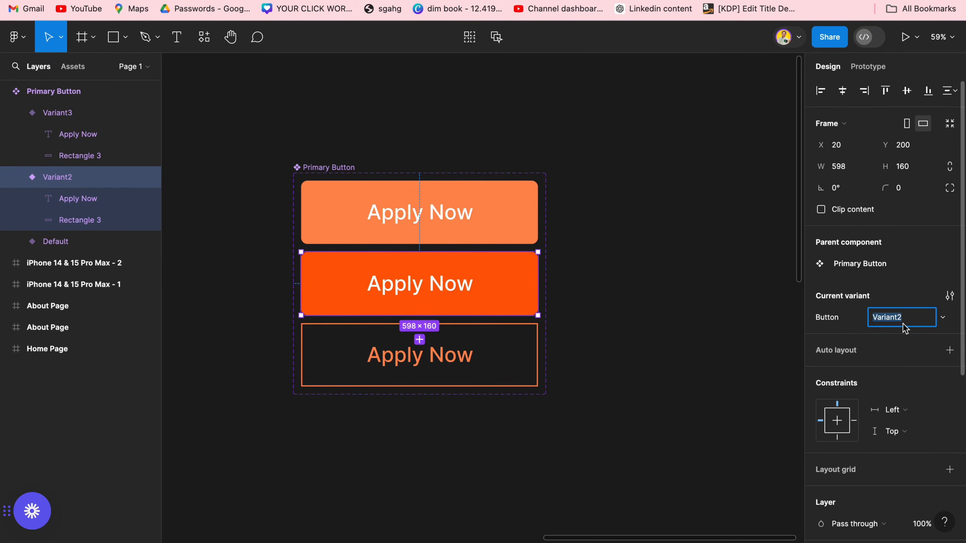
text(Hover)
Step: Rename the outlined variant's Button property value as Tertiary
click(534, 368)
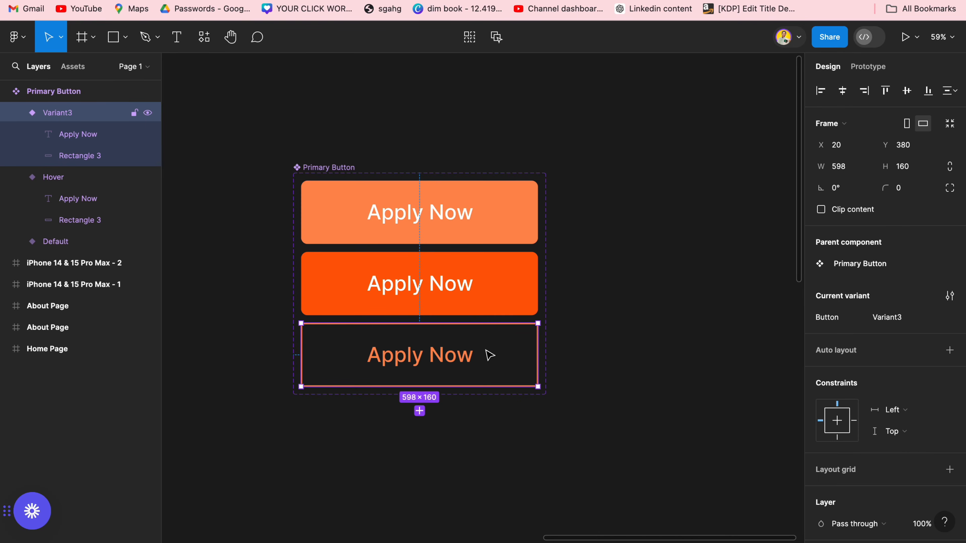
click(889, 319)
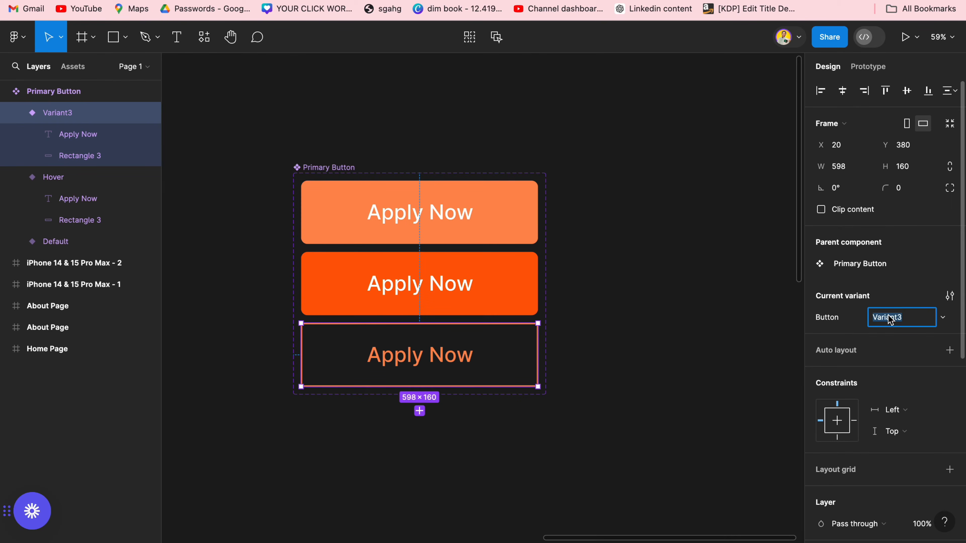
text(Tertiary)
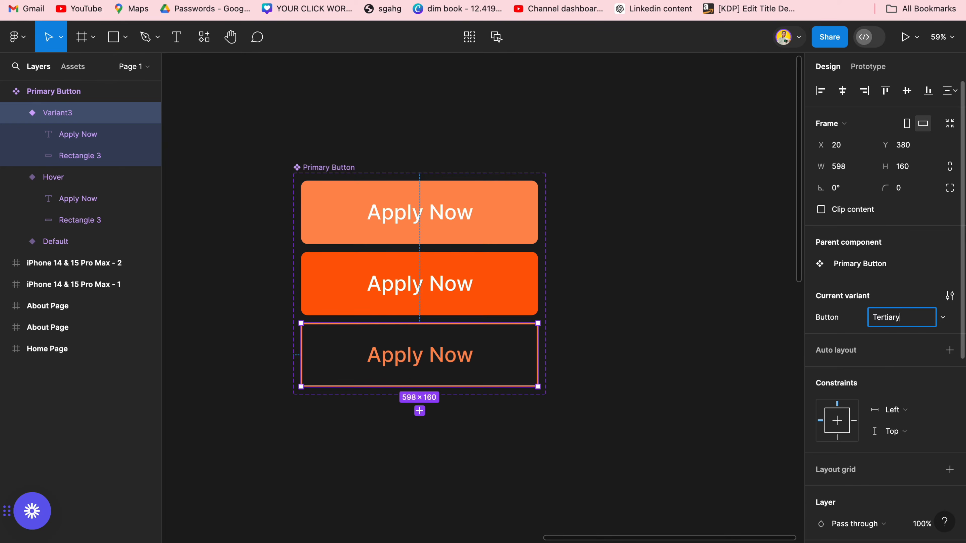
click(731, 380)
click(522, 199)
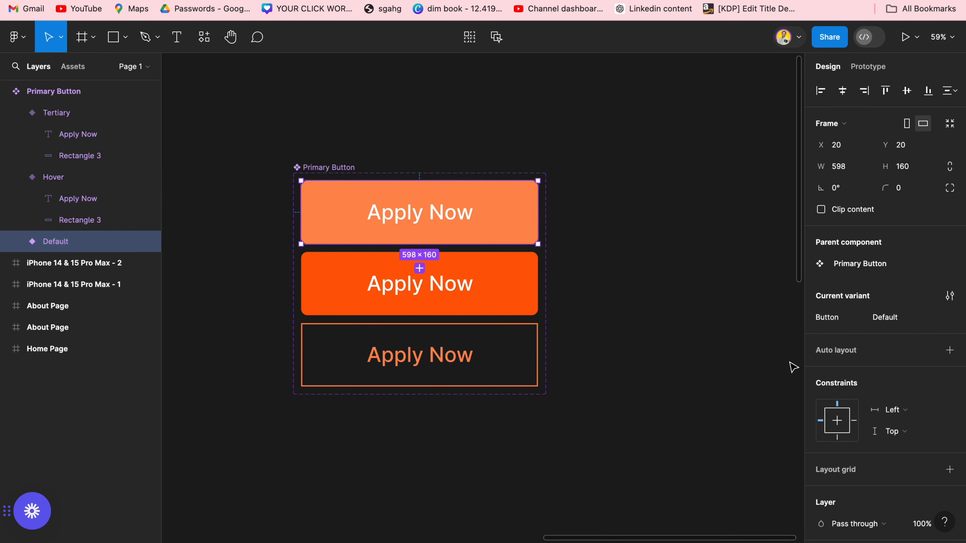
click(548, 370)
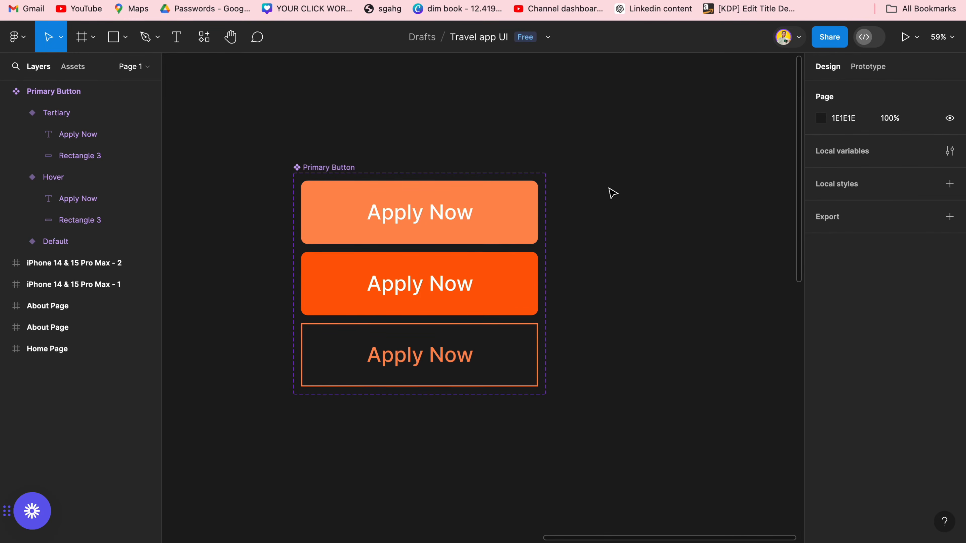
Step: Place an instance of the local Primary Button component on the iPhone 14 & 15 Pro Max - 1 frame
click(105, 283)
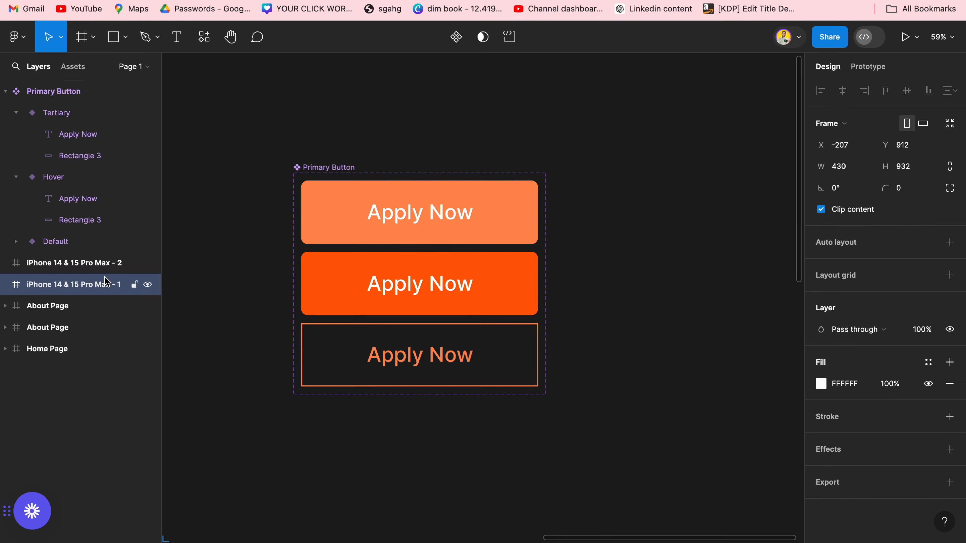
scroll(345, 281, down, 10)
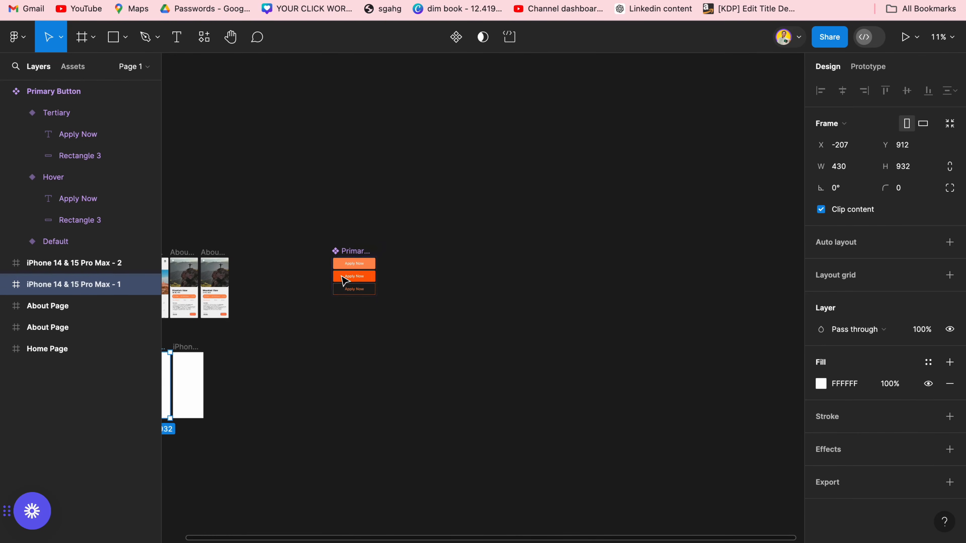
scroll(343, 281, down, 2)
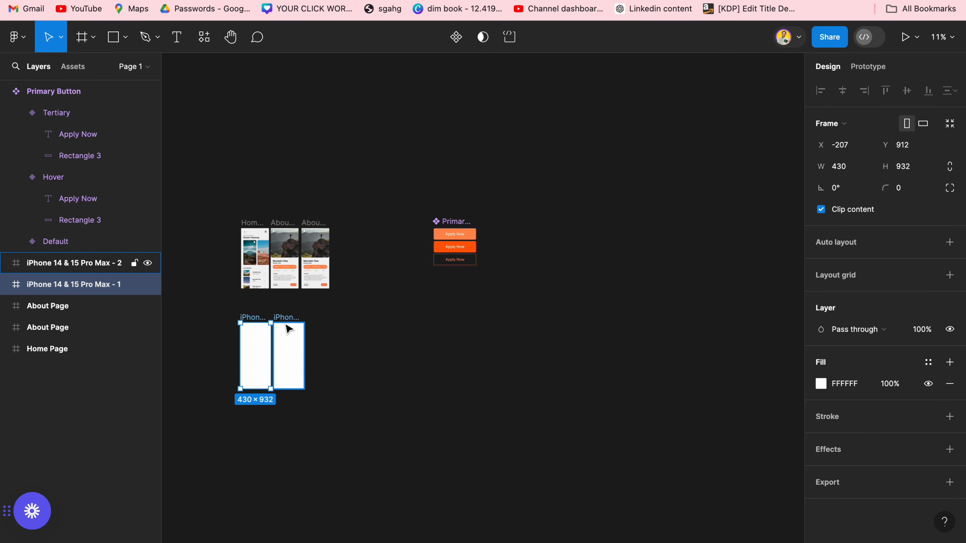
scroll(287, 328, up, 5)
scroll(333, 321, up, 6)
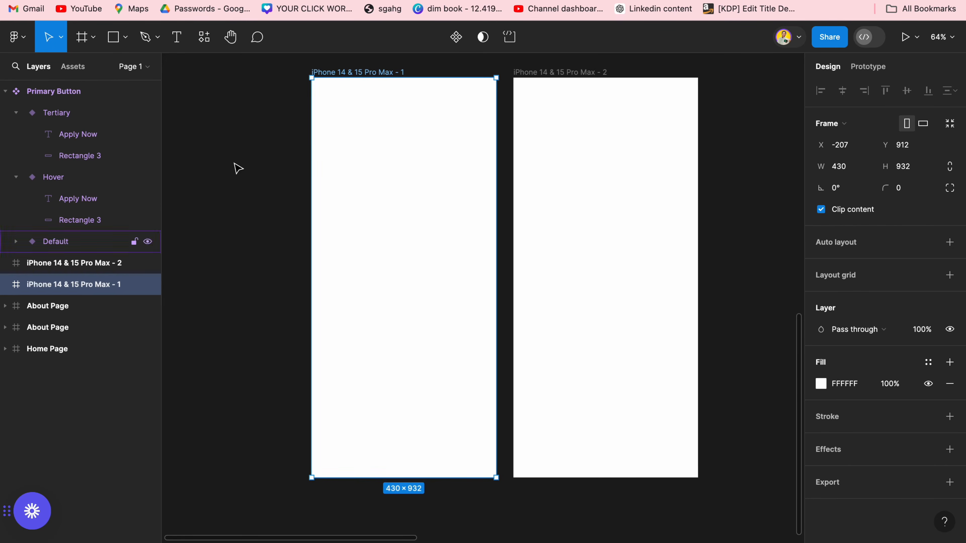
click(67, 67)
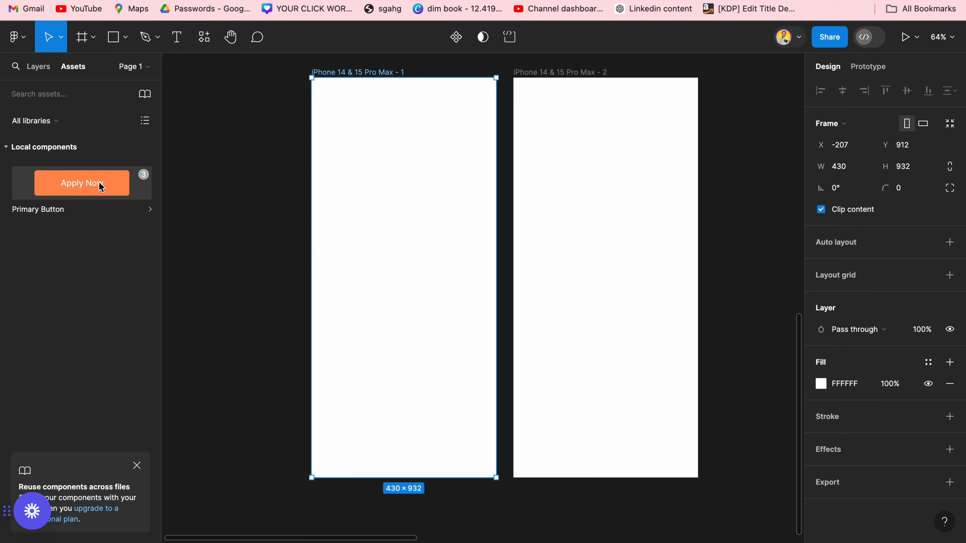
drag(76, 183, 412, 206)
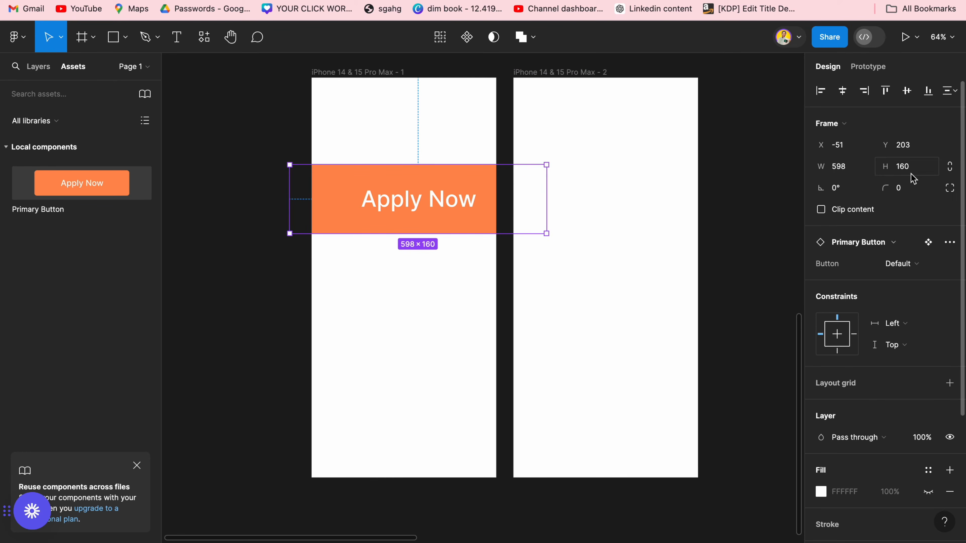
click(419, 382)
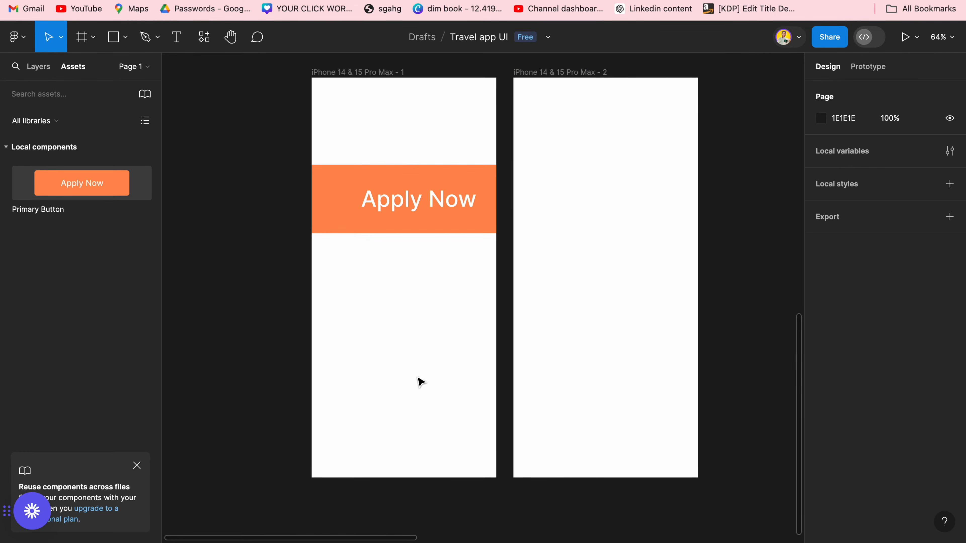
Step: Delete both iPhone 14 & 15 Pro Max frames from the page
click(371, 73)
key(Delete)
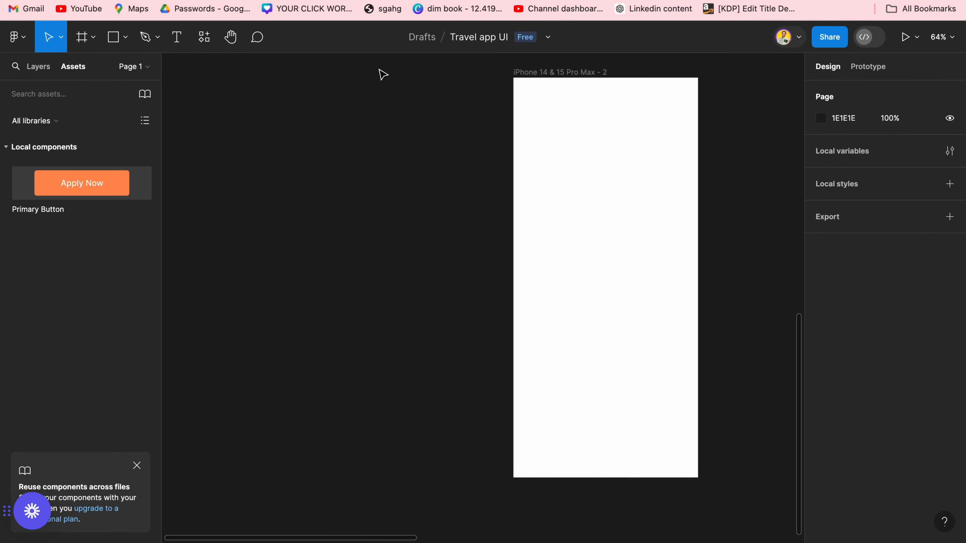
click(564, 118)
key(Delete)
Step: Add a MacBook Pro 14" frame and place a Primary Button instance horizontally centered in its lower half
click(93, 37)
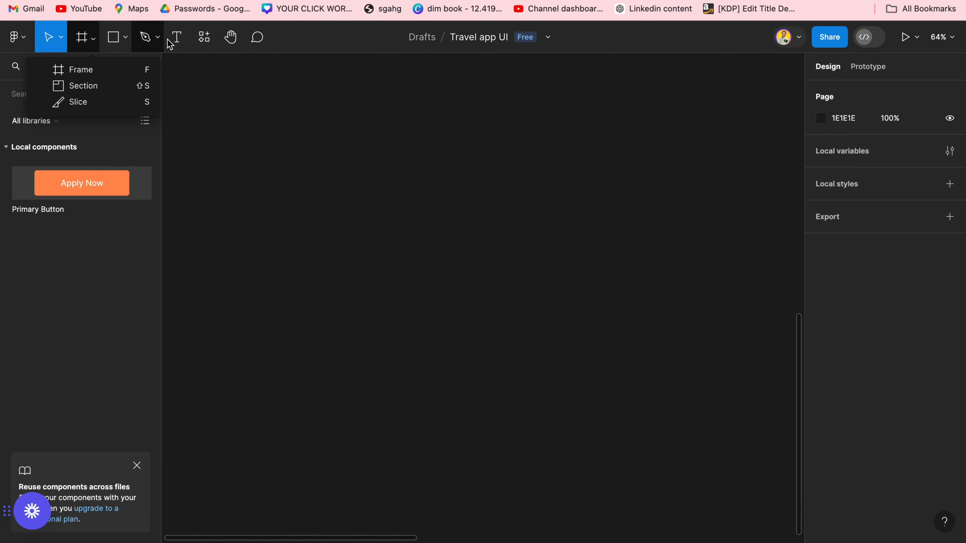
click(71, 71)
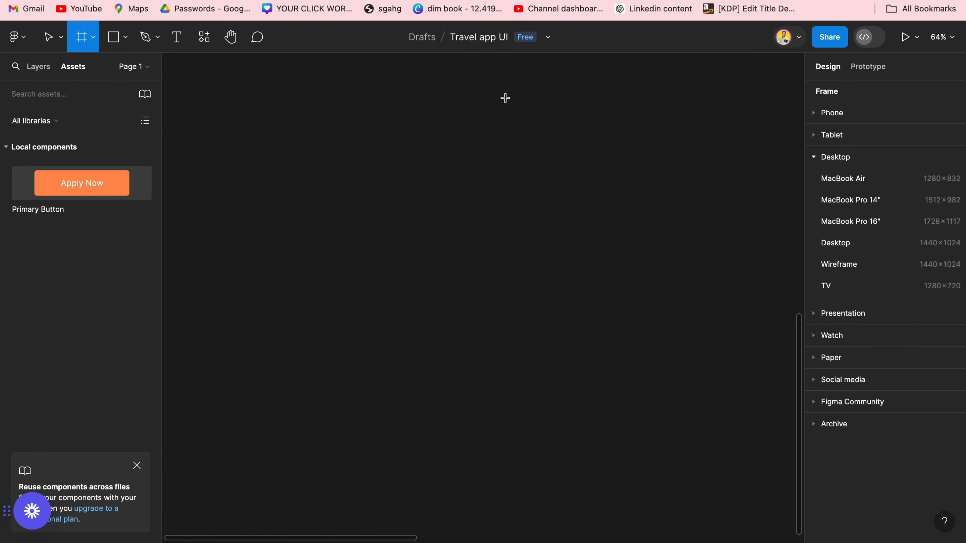
click(860, 200)
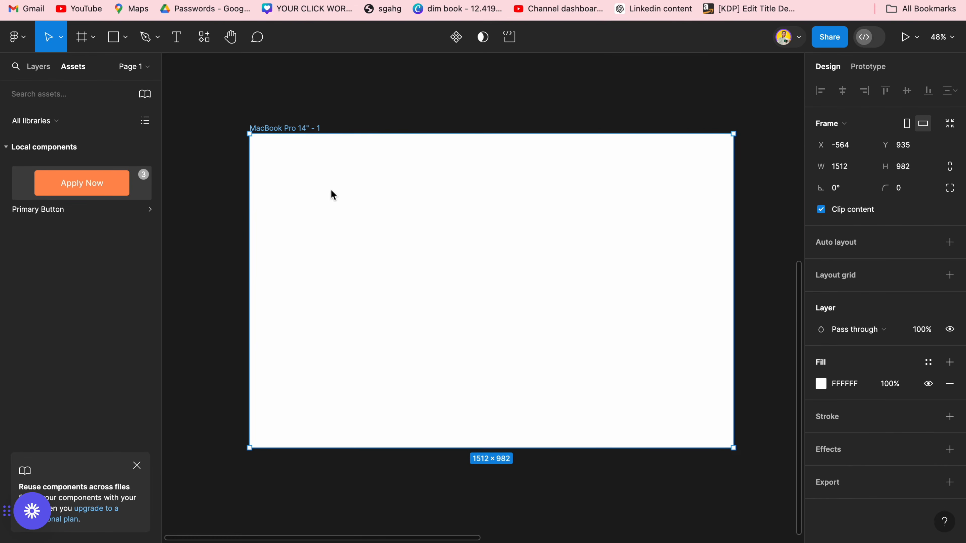
drag(332, 195, 504, 358)
click(321, 380)
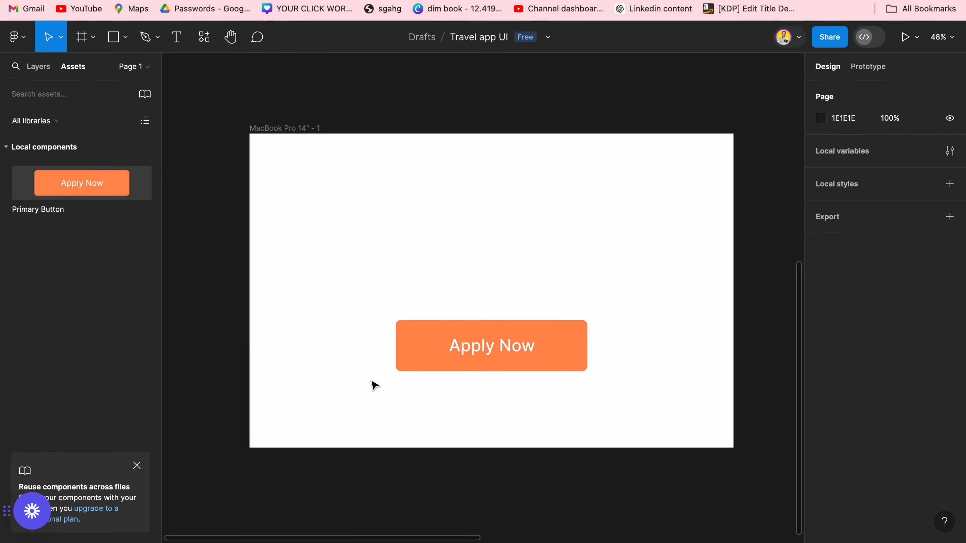
Step: Compare the button instance on the MacBook Pro frame with the app screens and the Primary Button component's variants
scroll(528, 445, right, 8)
scroll(528, 445, up, 10)
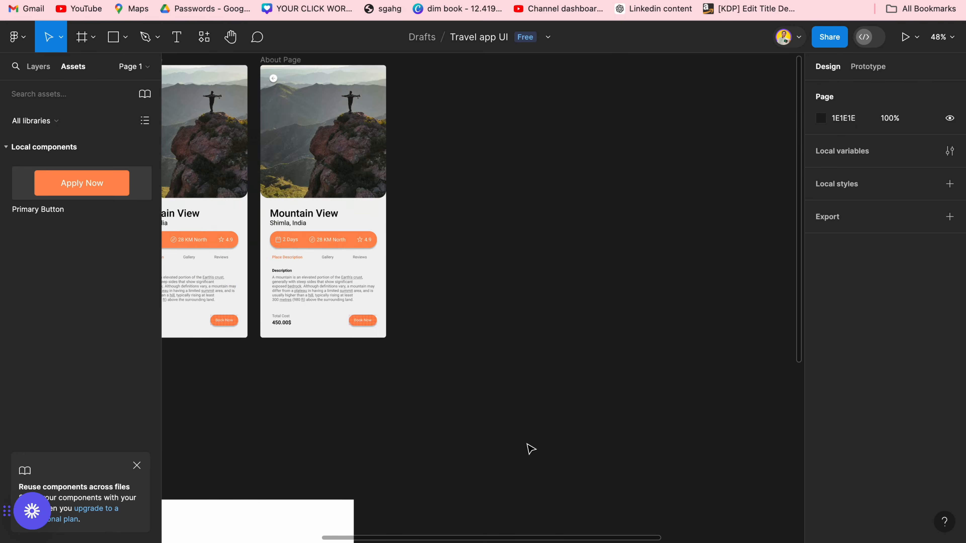
scroll(528, 446, down, 5)
scroll(525, 449, down, 6)
scroll(338, 478, up, 5)
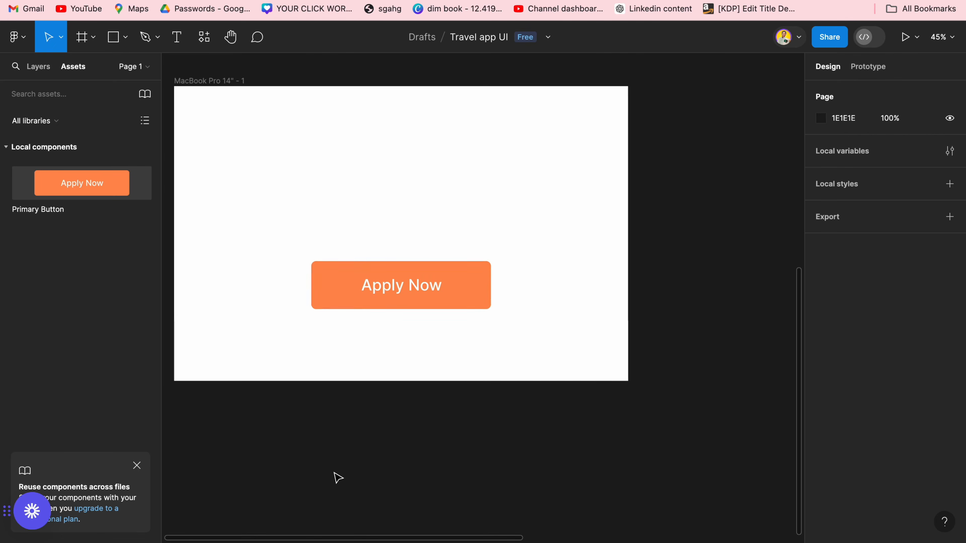
scroll(338, 477, down, 2)
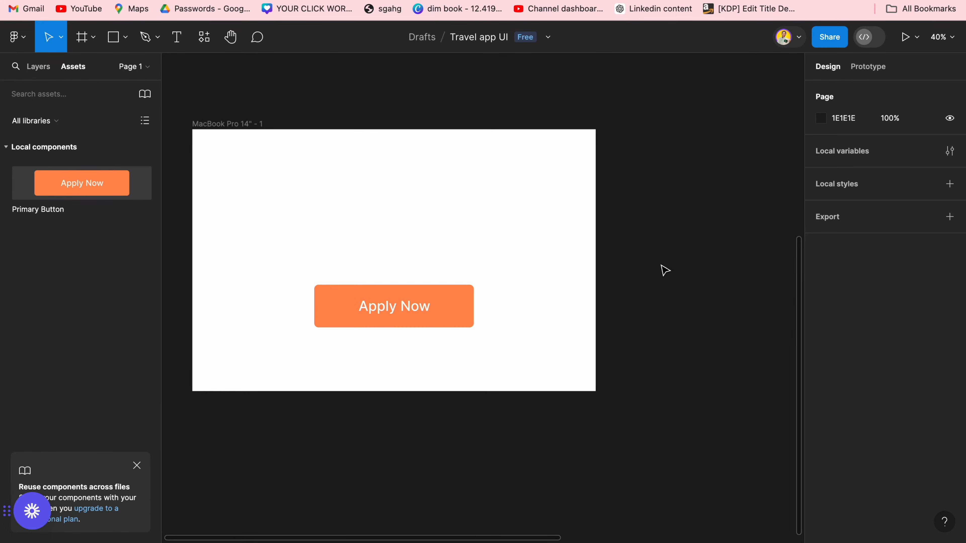
scroll(667, 276, right, 10)
scroll(670, 285, up, 8)
scroll(433, 326, left, 4)
scroll(433, 326, down, 2)
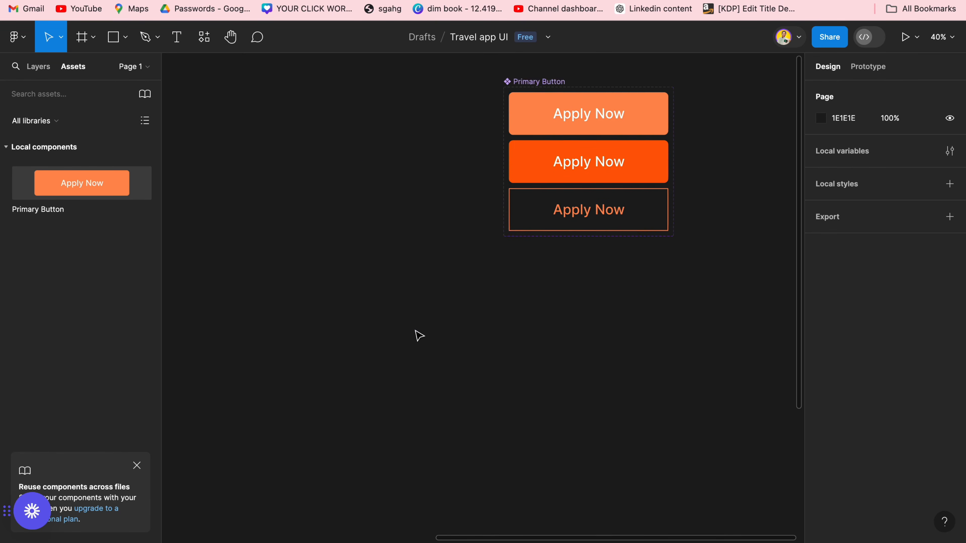
scroll(418, 336, down, 10)
scroll(419, 335, left, 10)
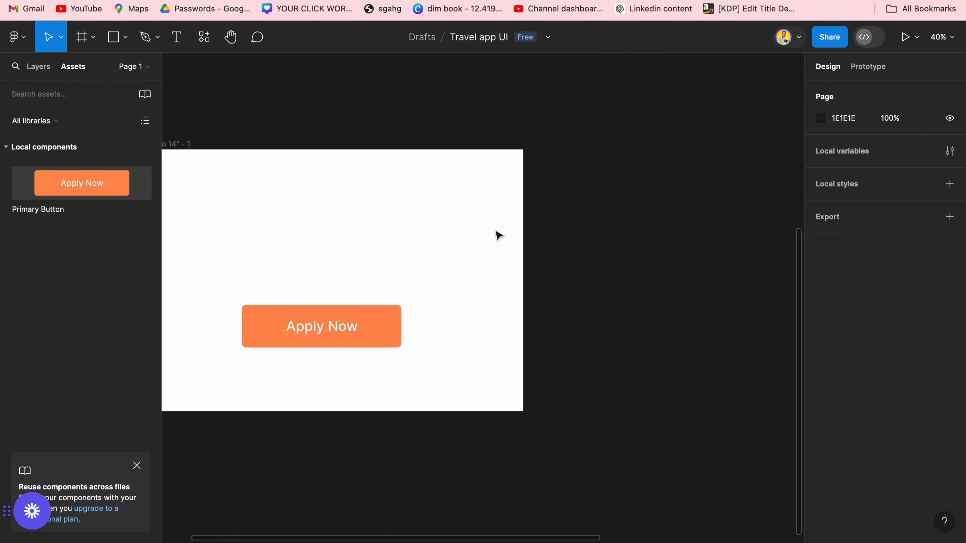
scroll(452, 256, down, 3)
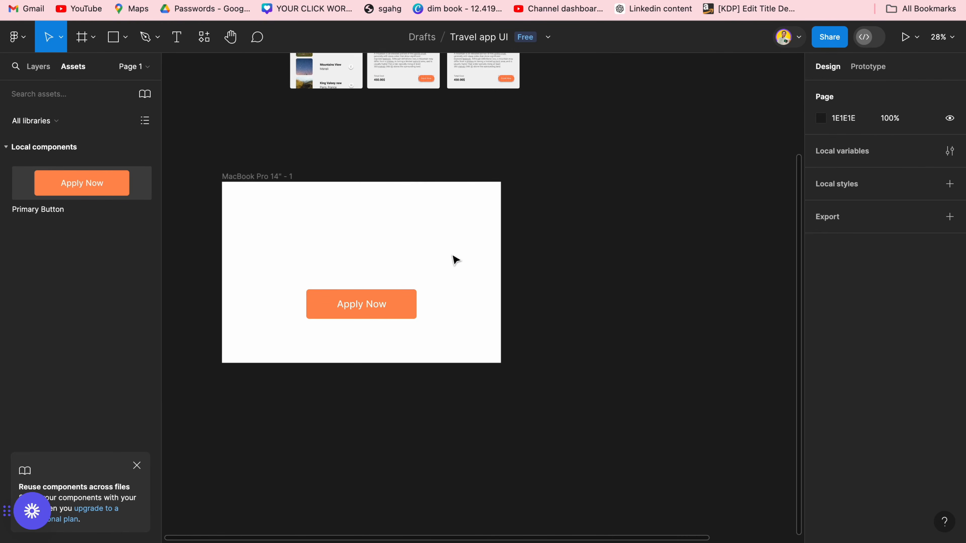
scroll(452, 256, up, 3)
scroll(453, 255, right, 2)
scroll(453, 256, down, 3)
scroll(453, 256, left, 1)
scroll(454, 260, right, 1)
scroll(453, 260, up, 5)
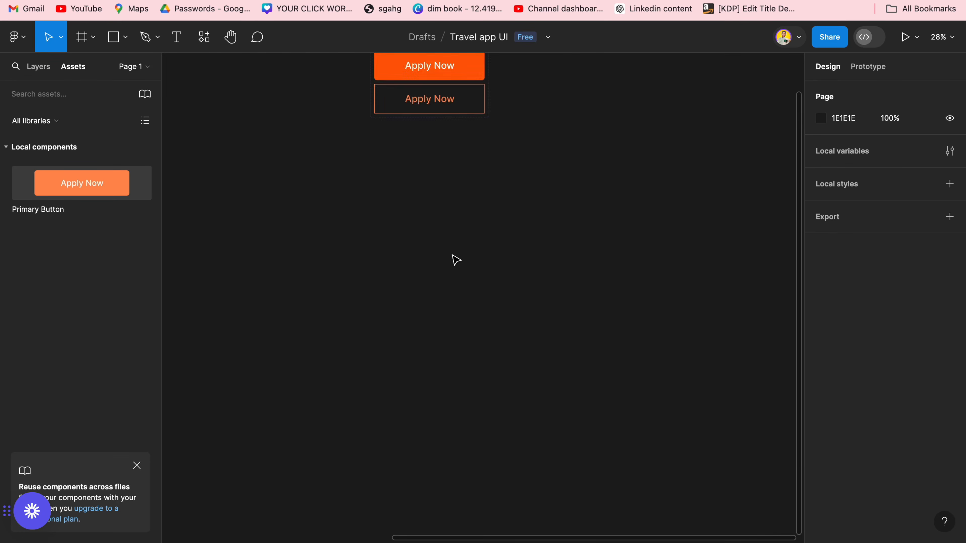
Step: Resize the Primary Button component's Default variant to 300 wide and 88 high
click(466, 215)
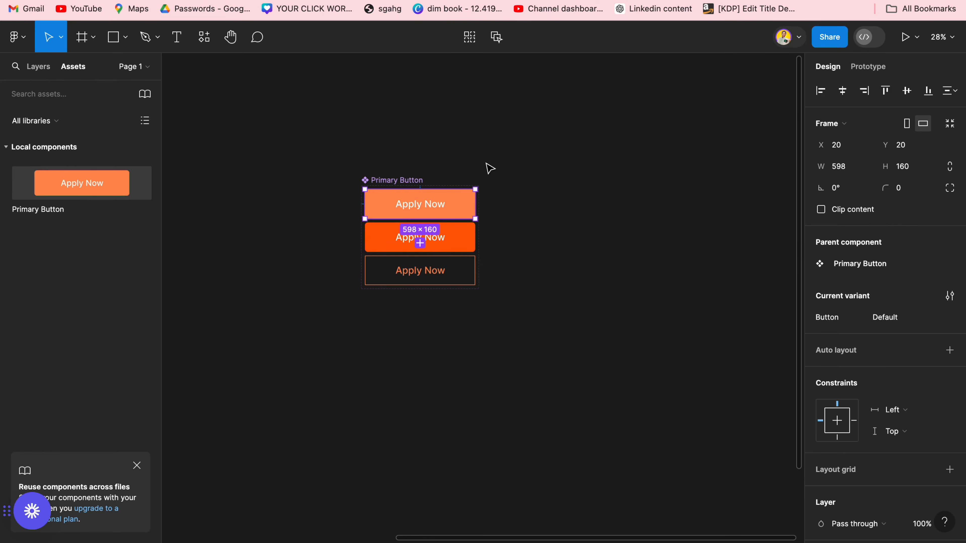
click(849, 172)
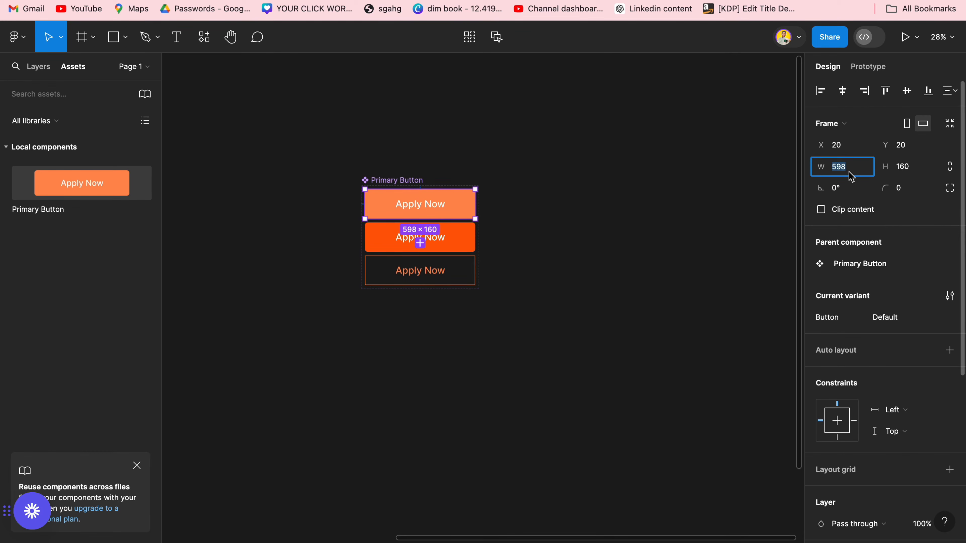
key(Return)
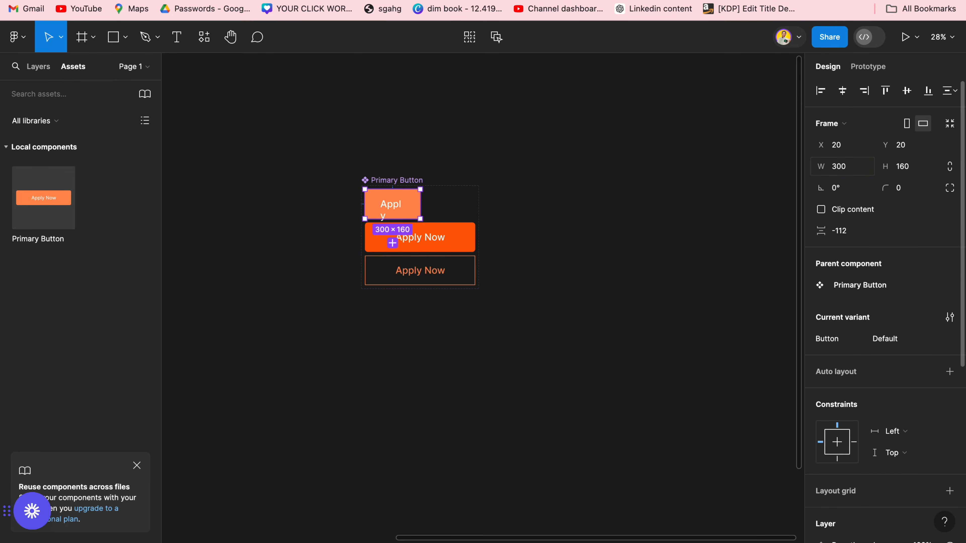
click(914, 176)
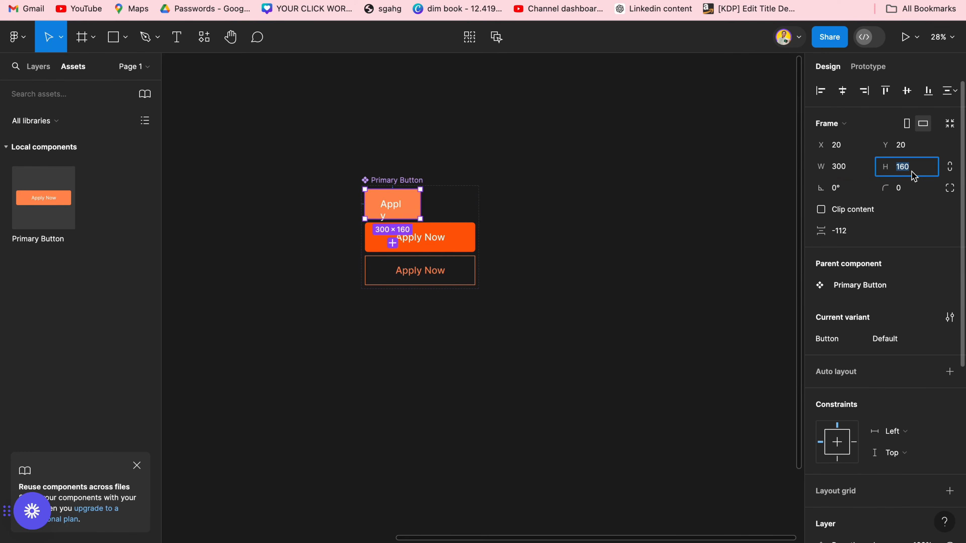
text(88)
key(Return)
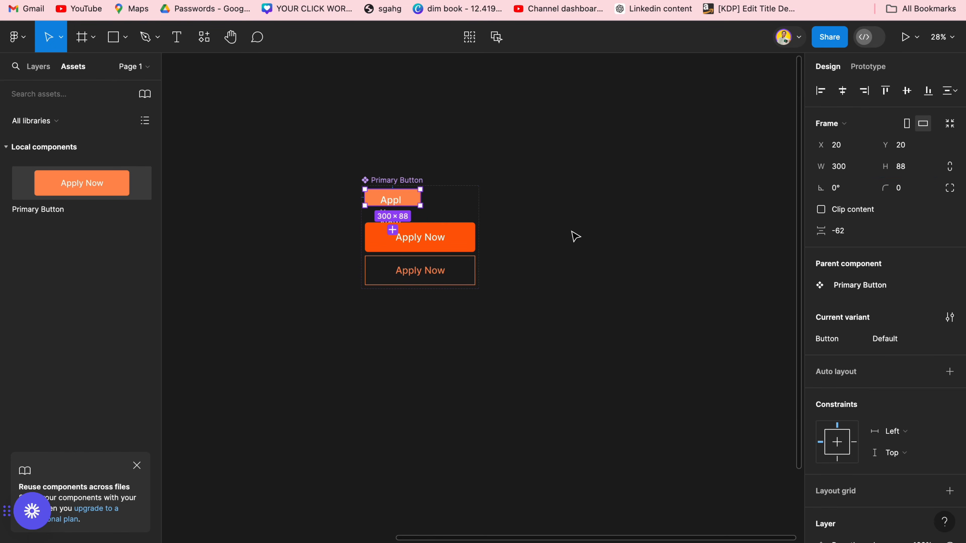
Step: Set the Default variant's label font size to 16 and shrink its text box to 135 × 26
scroll(467, 206, up, 5)
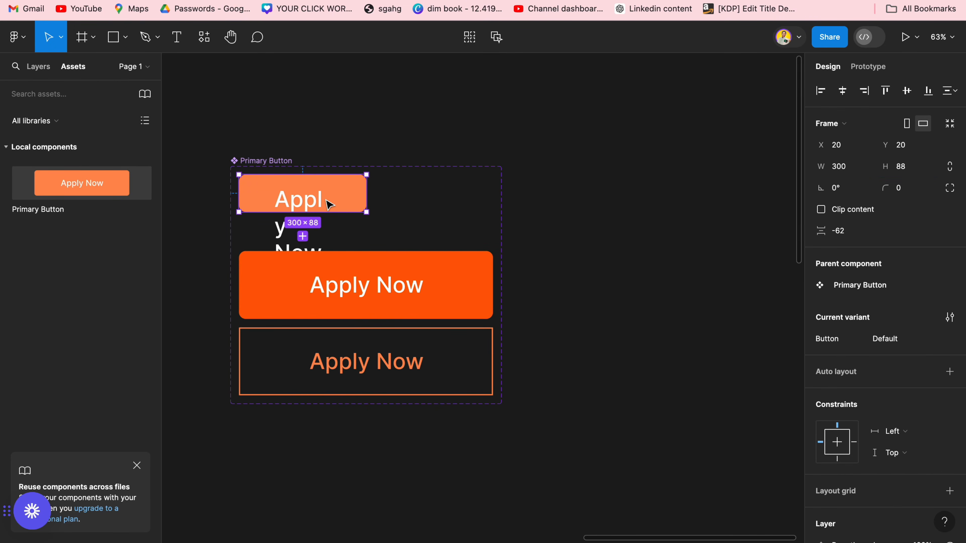
click(303, 226)
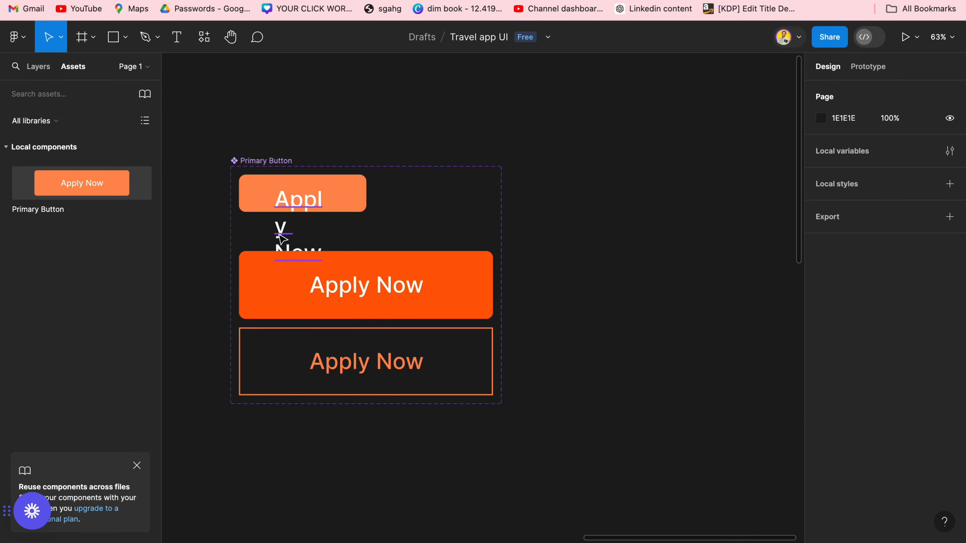
click(280, 235)
click(907, 442)
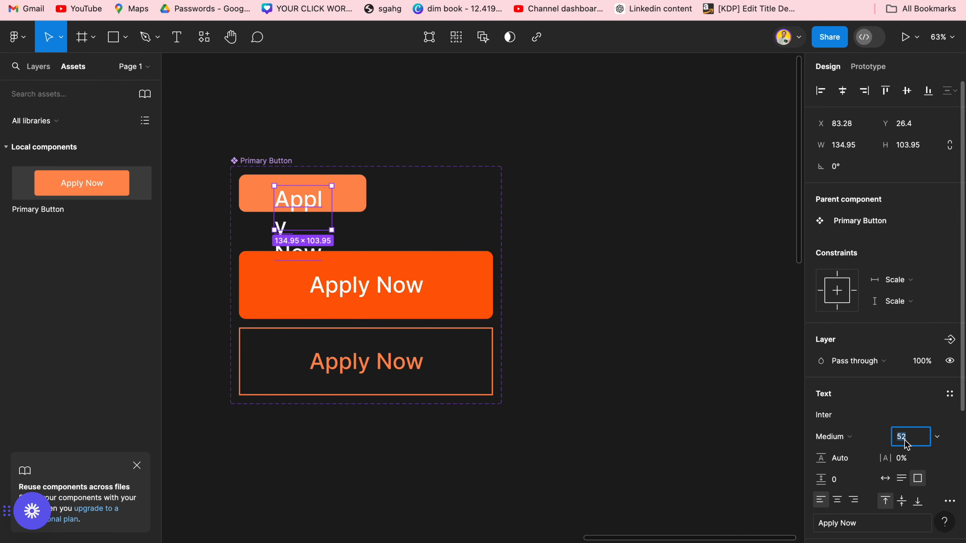
key(Return)
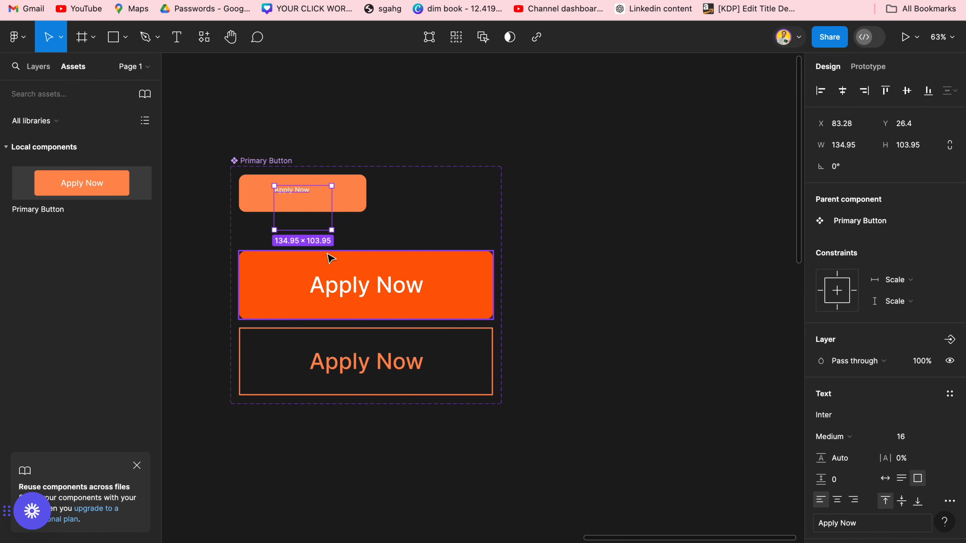
drag(323, 232, 322, 197)
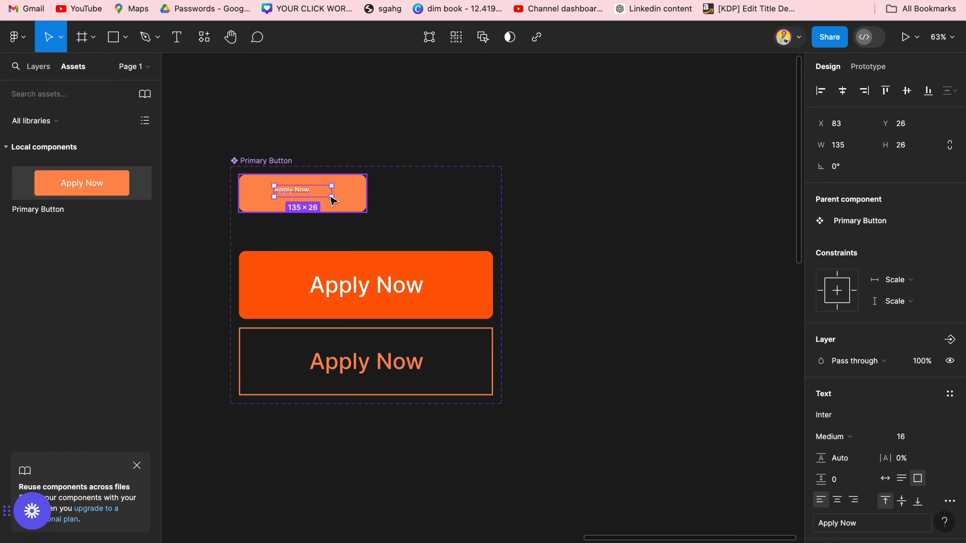
Step: Center the Default variant's label horizontally and vertically in the button and set its font size to 24
scroll(331, 196, up, 5)
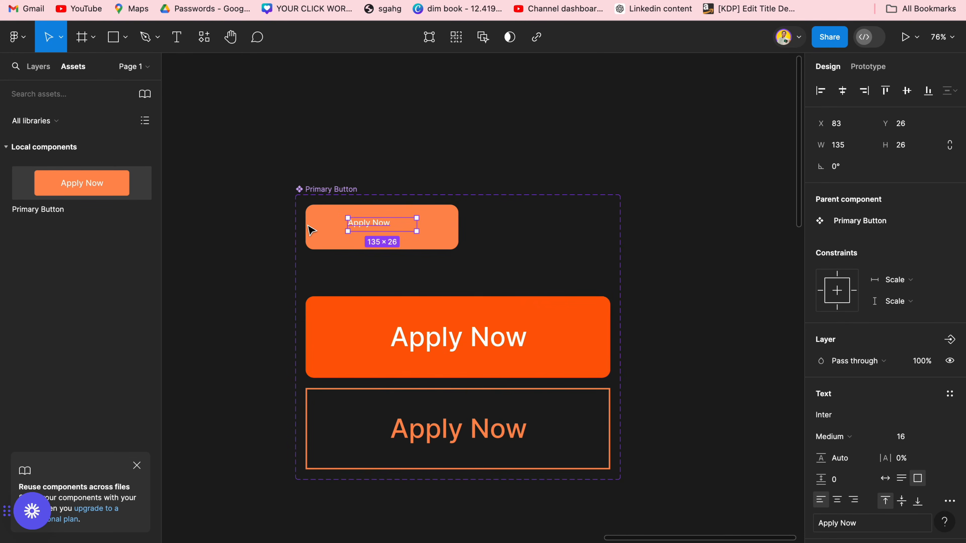
scroll(338, 205, up, 5)
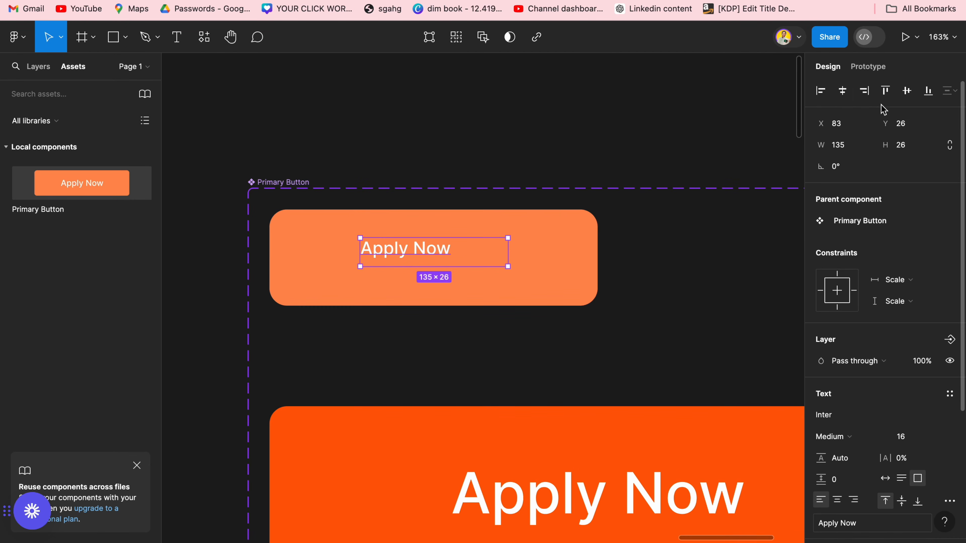
click(844, 92)
click(907, 93)
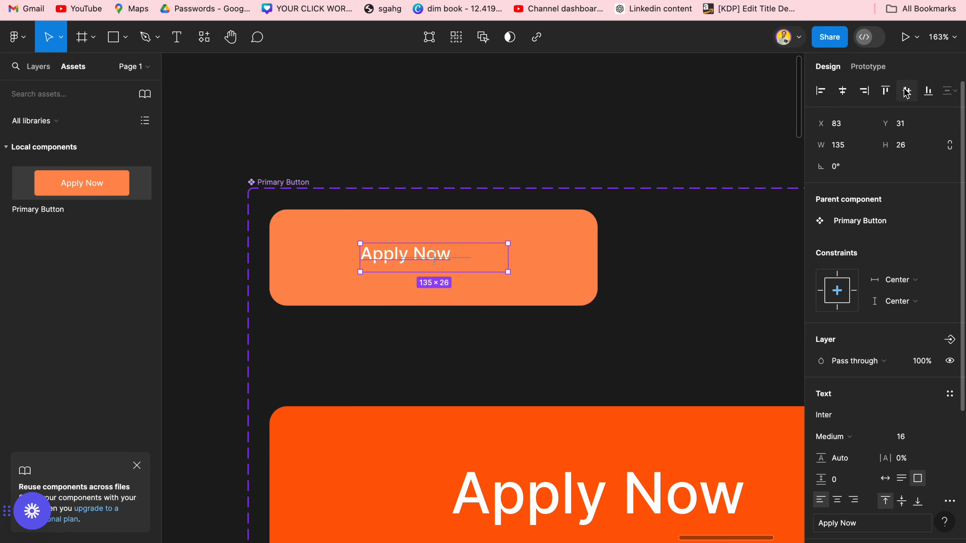
click(905, 436)
text(24)
key(Return)
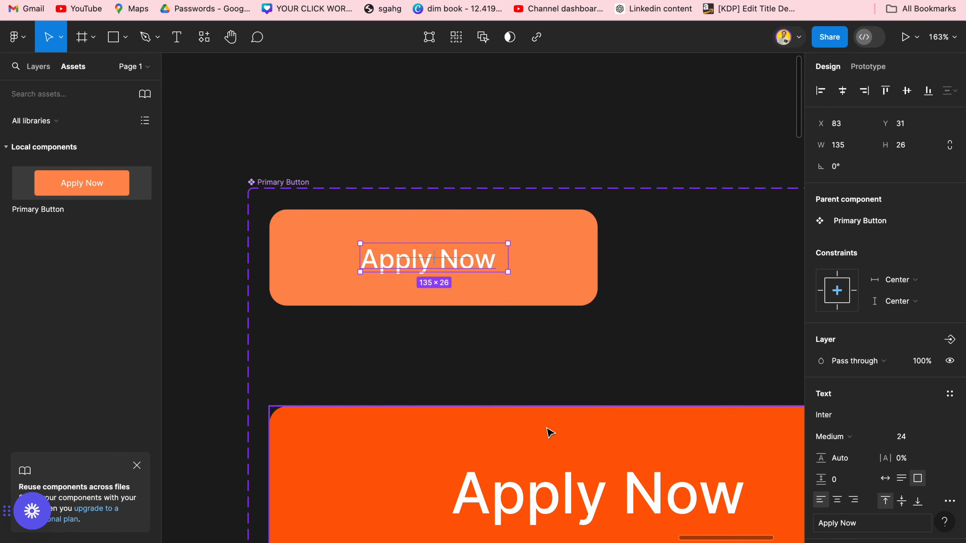
click(640, 316)
Step: Compare the resized Default variant in the Primary Button component with its instance on the MacBook Pro frame
scroll(640, 316, down, 5)
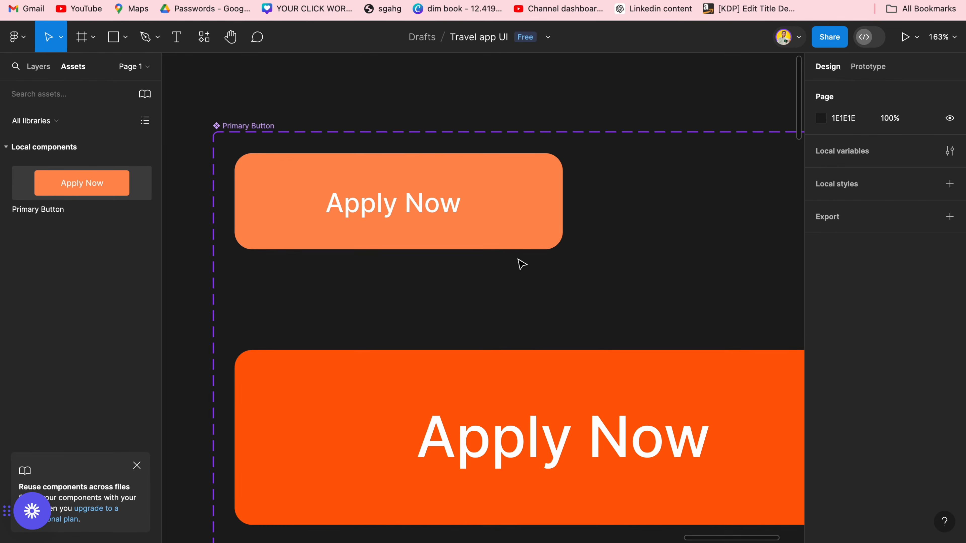
scroll(521, 263, down, 3)
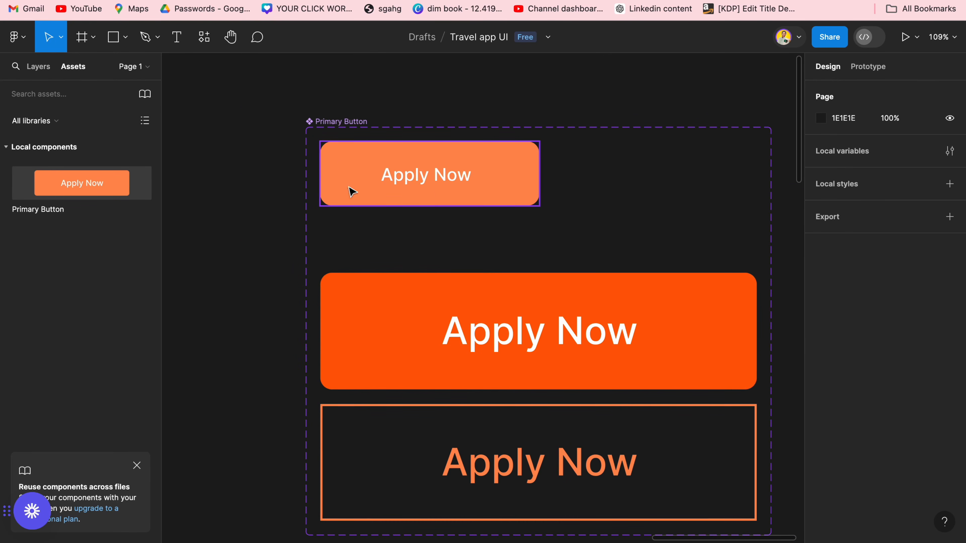
scroll(448, 179, down, 5)
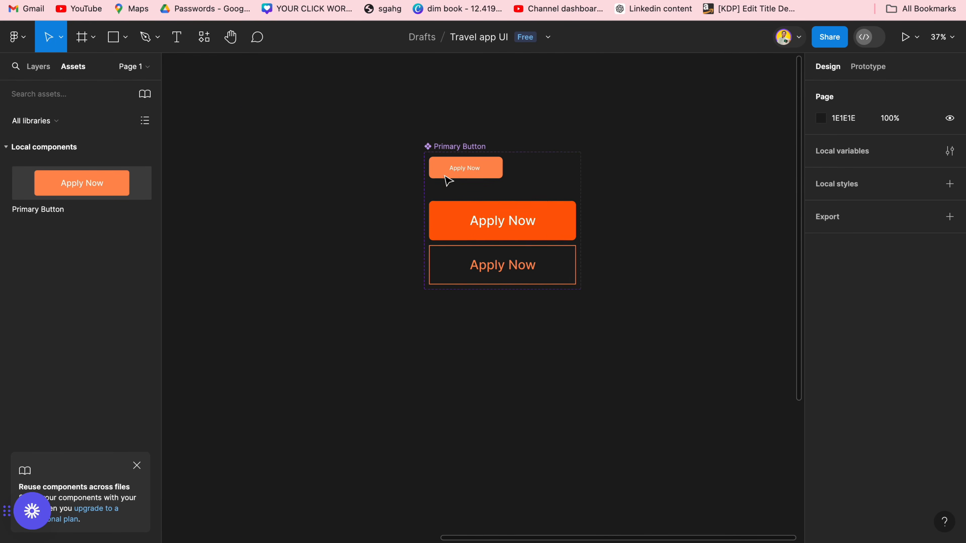
scroll(448, 180, down, 5)
scroll(448, 180, down, 3)
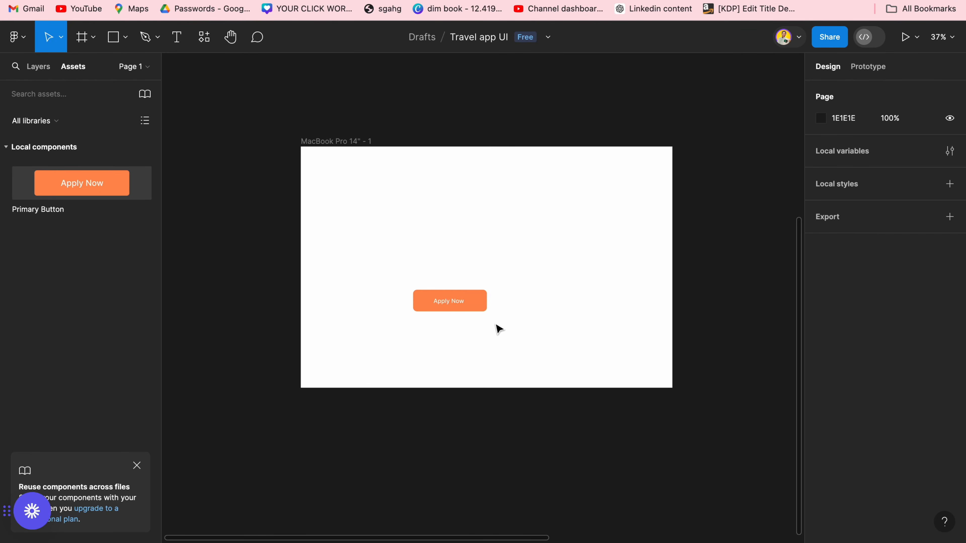
scroll(501, 330, right, 3)
scroll(502, 330, up, 2)
scroll(501, 330, up, 8)
scroll(501, 330, right, 6)
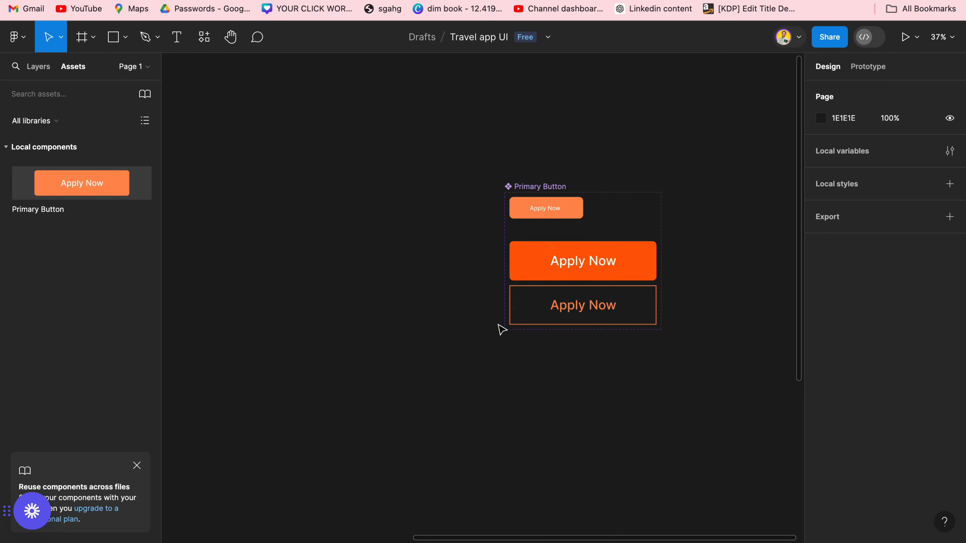
Step: Set the Hover and Tertiary labels to font size 24 and resize both variants to 300 wide and 88 high
click(552, 276)
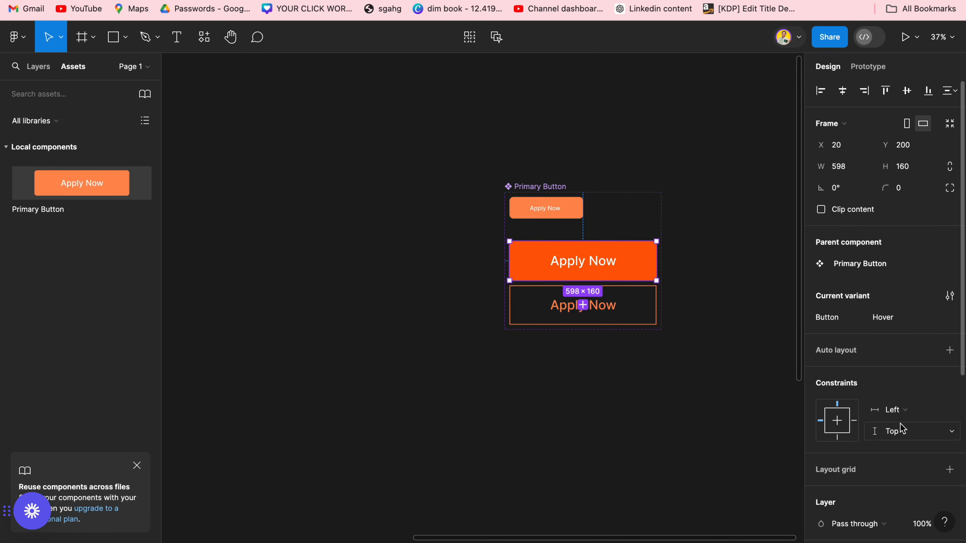
scroll(843, 426, down, 7)
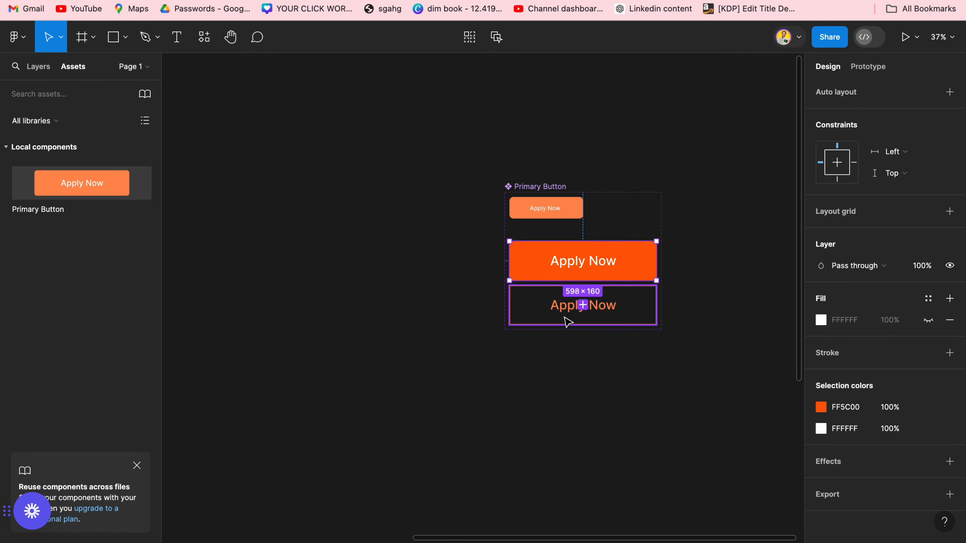
double_click(546, 210)
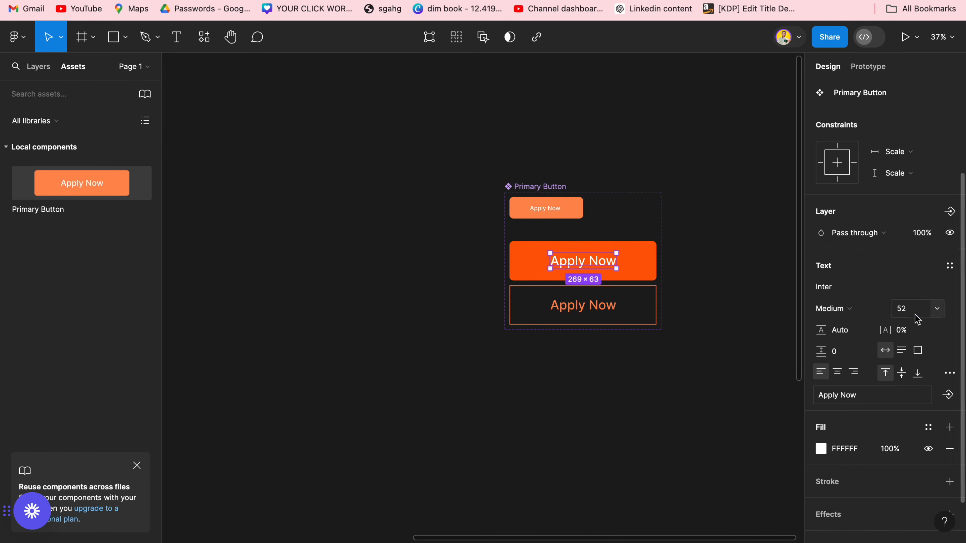
click(906, 168)
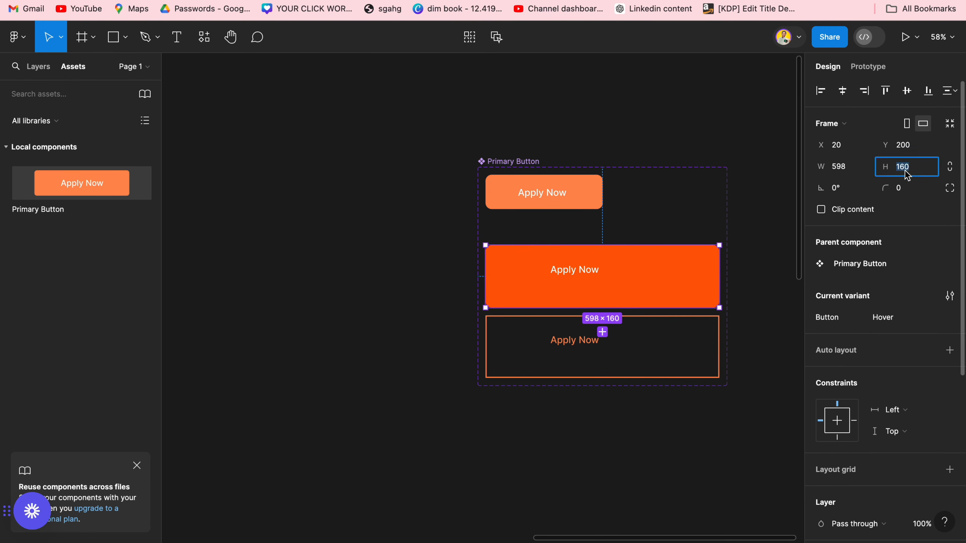
text(90)
key(Return)
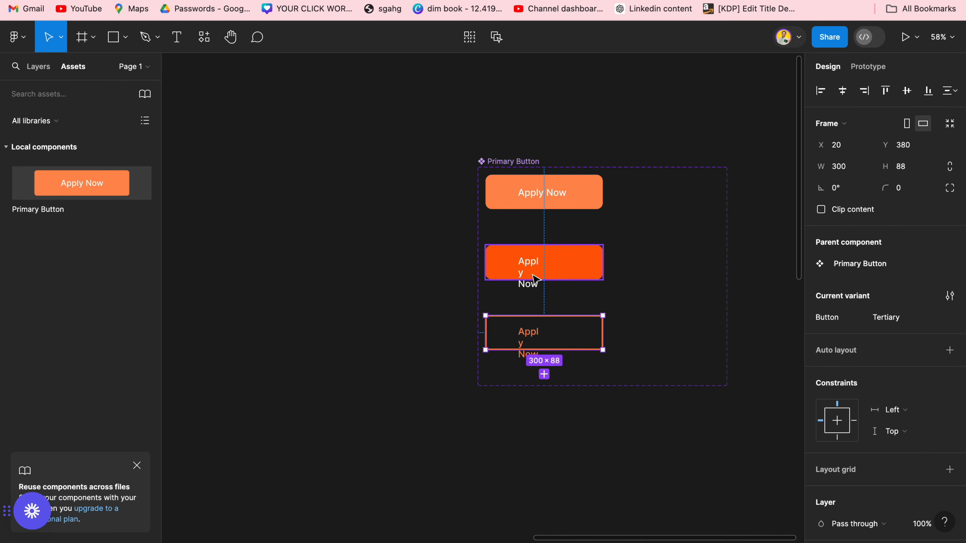
Step: Fit the Hover label's text box to about 161 × 29, center it in the button and center-align its text
double_click(563, 262)
drag(565, 262, 565, 267)
click(842, 91)
click(836, 290)
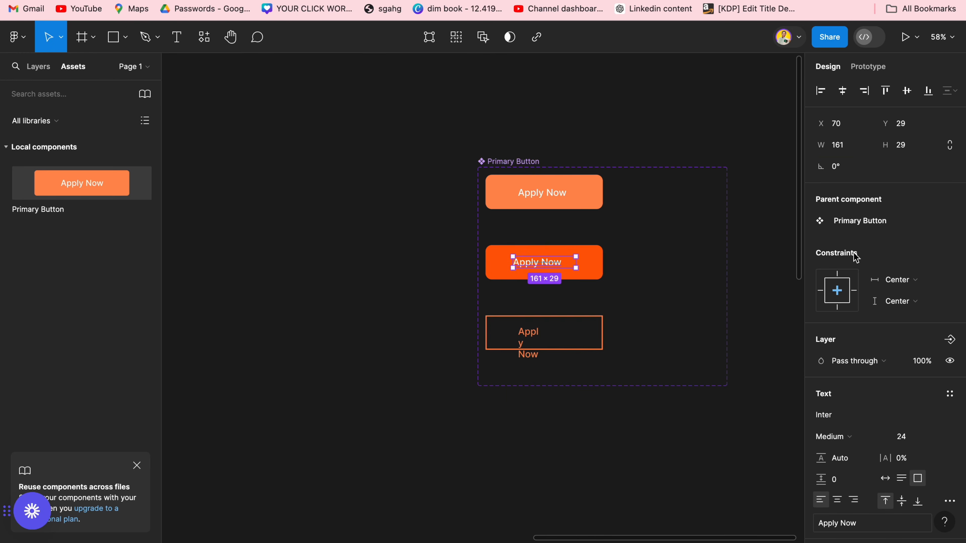
click(837, 500)
Step: Fit the Tertiary label's text box to about 181 × 29, center it in the button and center-align its text
double_click(528, 332)
click(842, 91)
click(837, 291)
drag(555, 336, 556, 346)
click(663, 447)
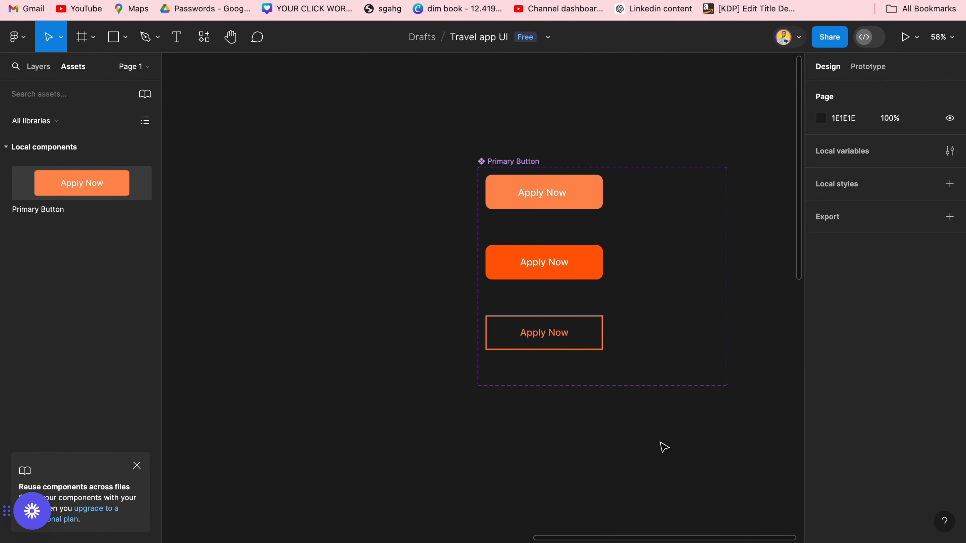
Step: Move the Apply Now instance on the MacBook Pro frame to about X 392, Y 609
scroll(521, 438, left, 10)
scroll(521, 437, down, 15)
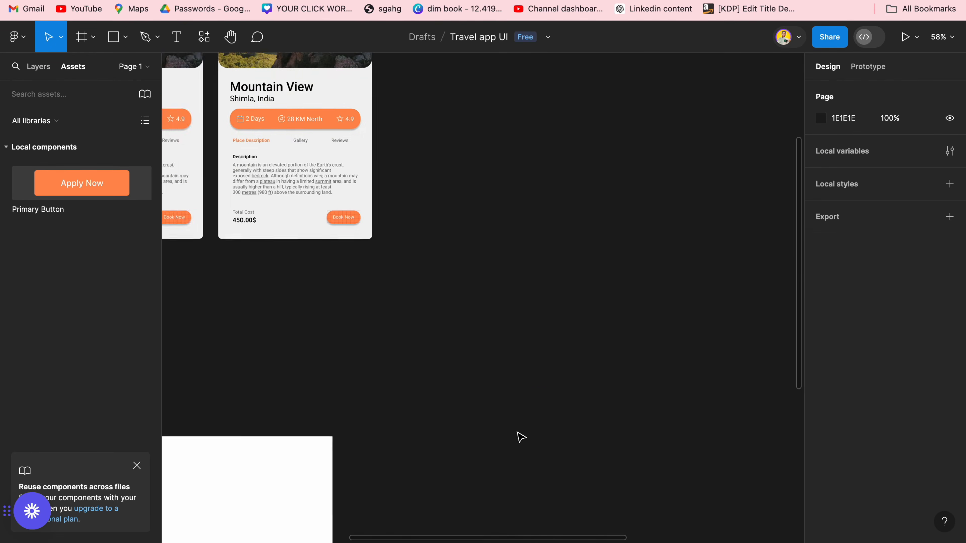
scroll(521, 438, up, 2)
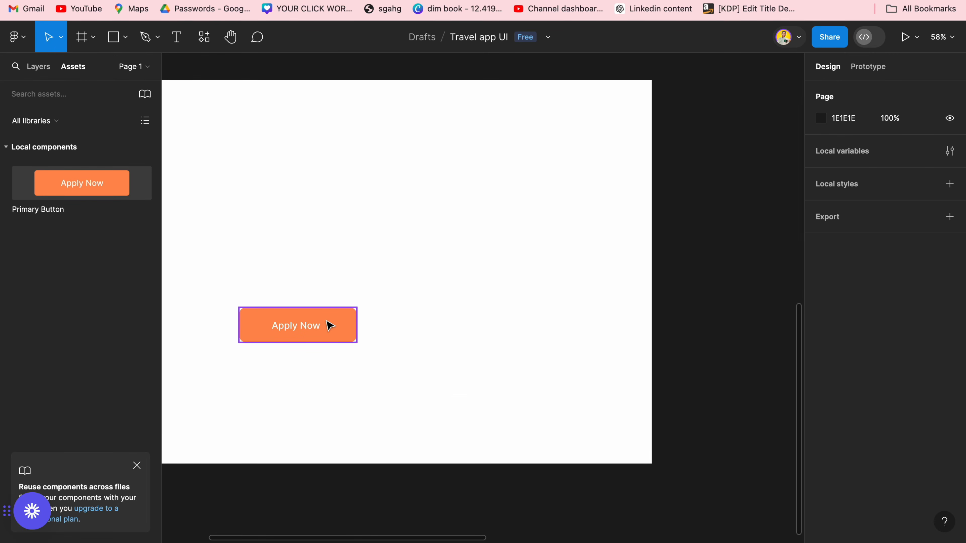
scroll(328, 326, left, 5)
click(394, 355)
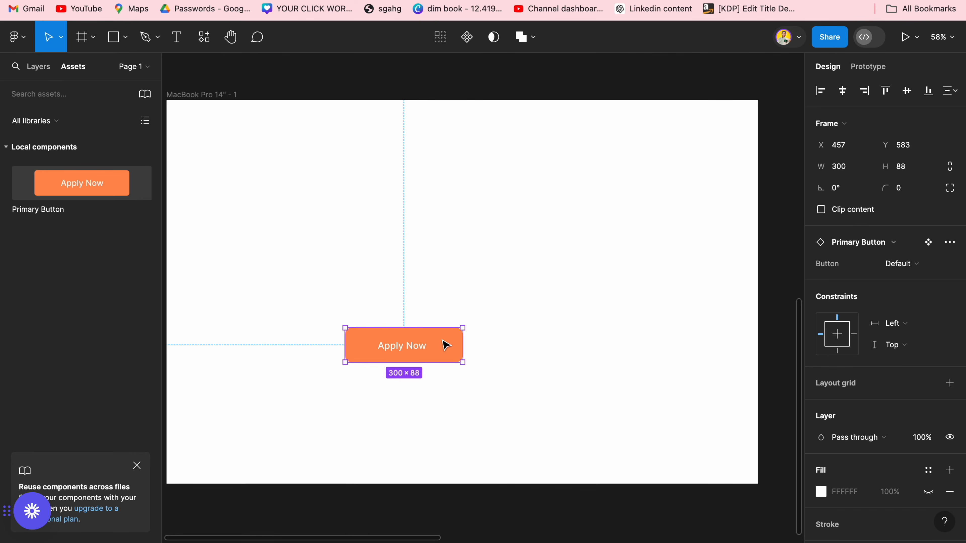
drag(446, 345, 547, 369)
key(Delete)
click(435, 366)
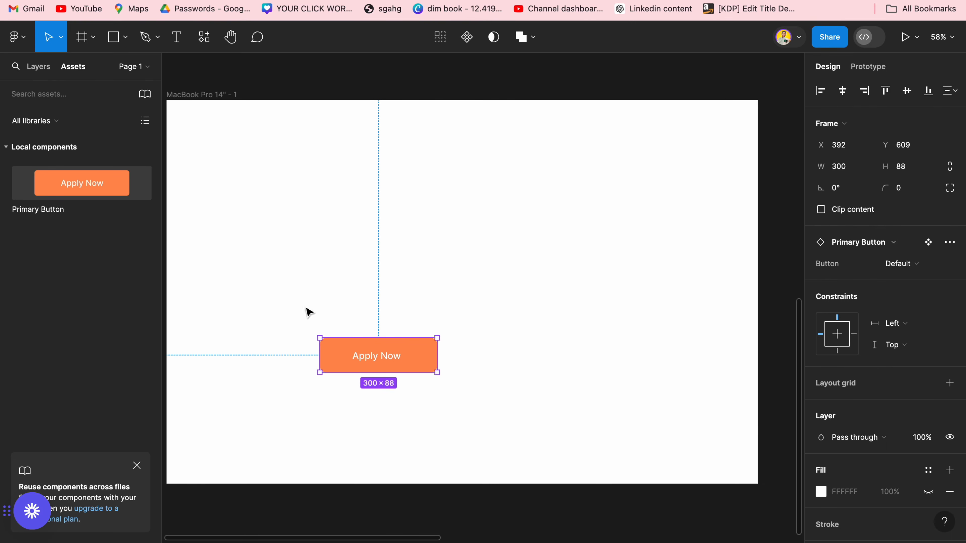
Step: Duplicate the Apply Now instance beside the original at about X 726, Y 609 and switch the copy to the Tertiary variant
drag(371, 215, 521, 362)
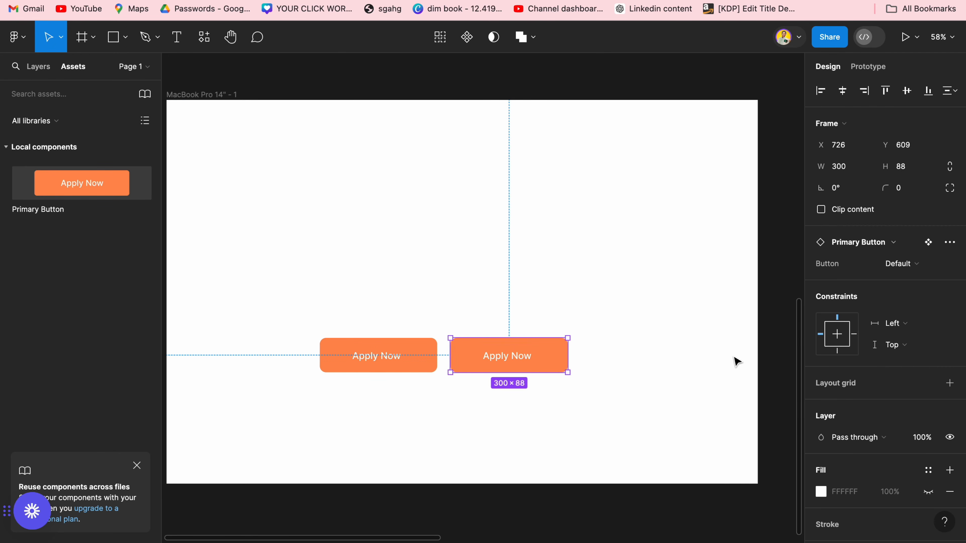
click(910, 265)
click(888, 284)
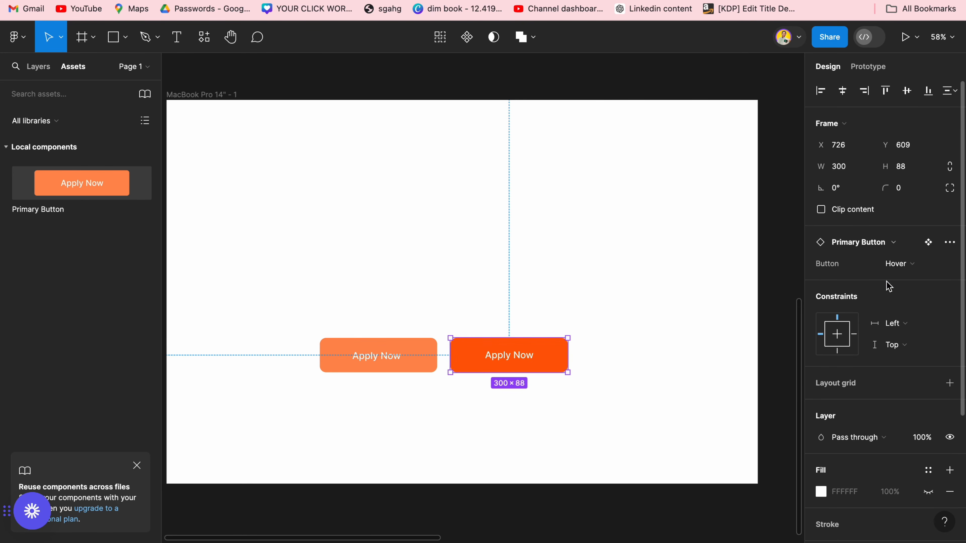
click(913, 267)
click(892, 290)
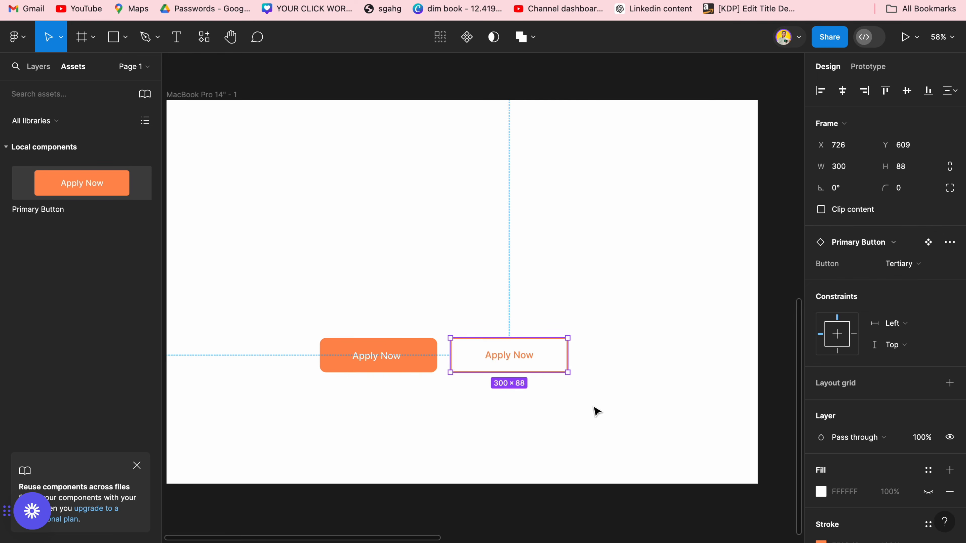
click(517, 428)
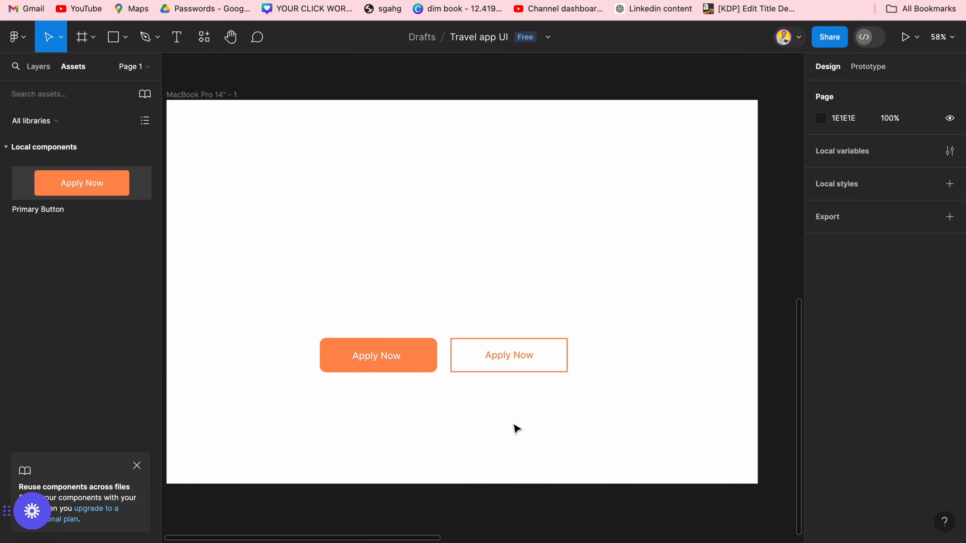
Step: Replace the Tertiary button instance's label with "Browse more"
double_click(502, 354)
key(shift)
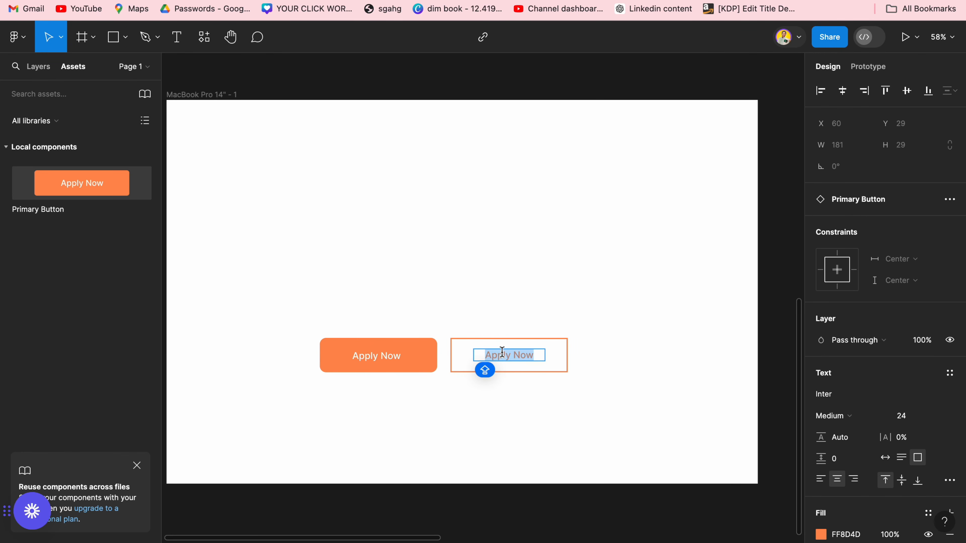
key(BackSpace)
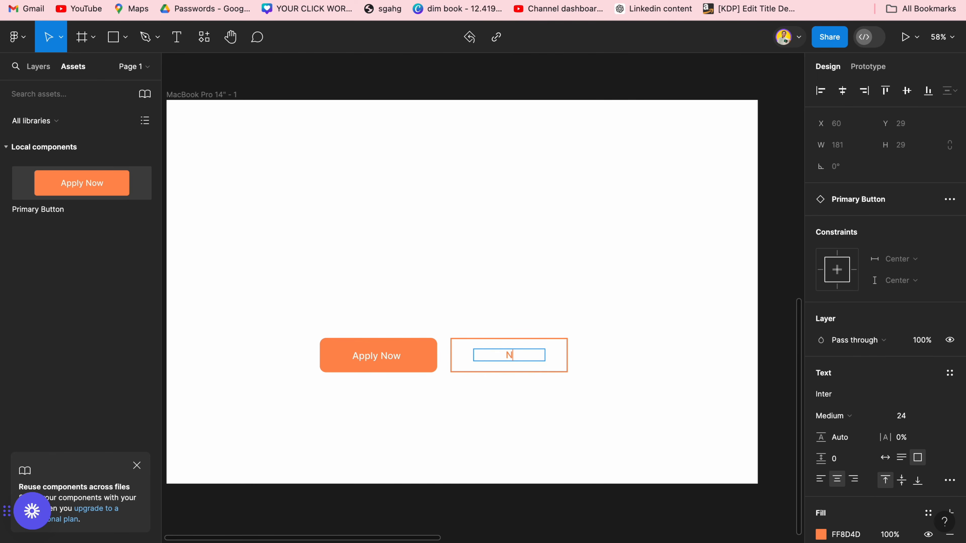
text(Browse more)
key(Escape)
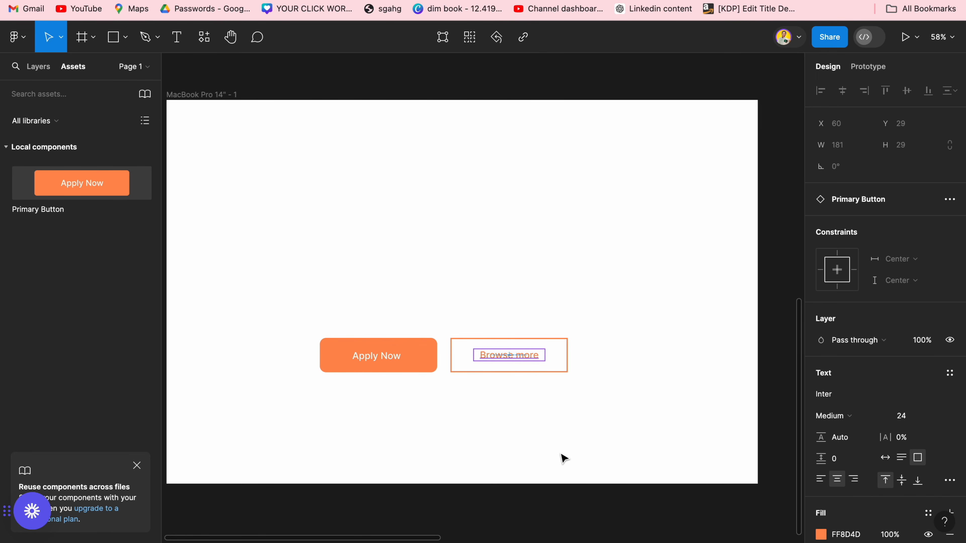
Step: Move the Apply Now and Browse more buttons together so the pair is horizontally centered on the MacBook Pro frame
scroll(561, 460, down, 3)
key(Escape)
scroll(561, 461, up, 3)
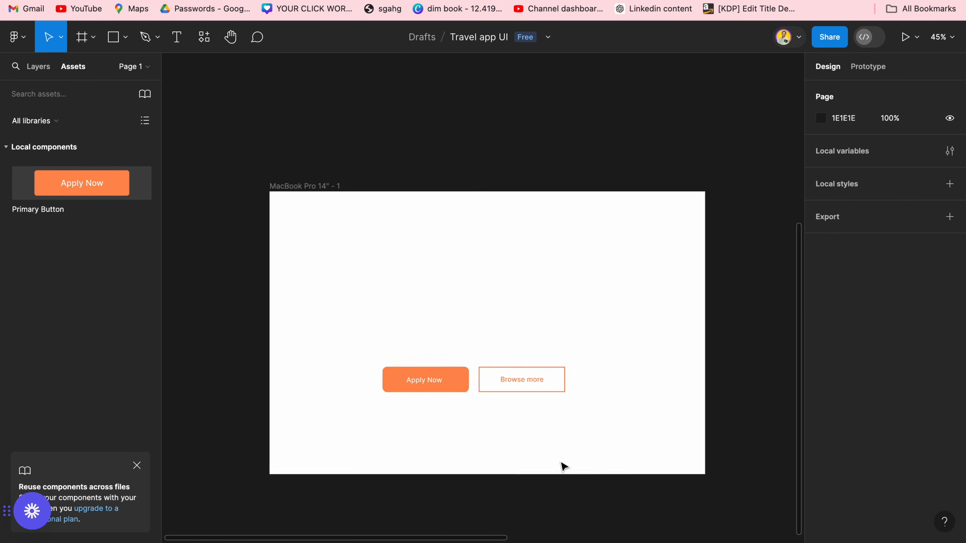
drag(453, 411, 550, 388)
click(495, 417)
Step: Add the text "BE MORE YOUTHFUL!" in the upper part of the MacBook Pro frame
key(t)
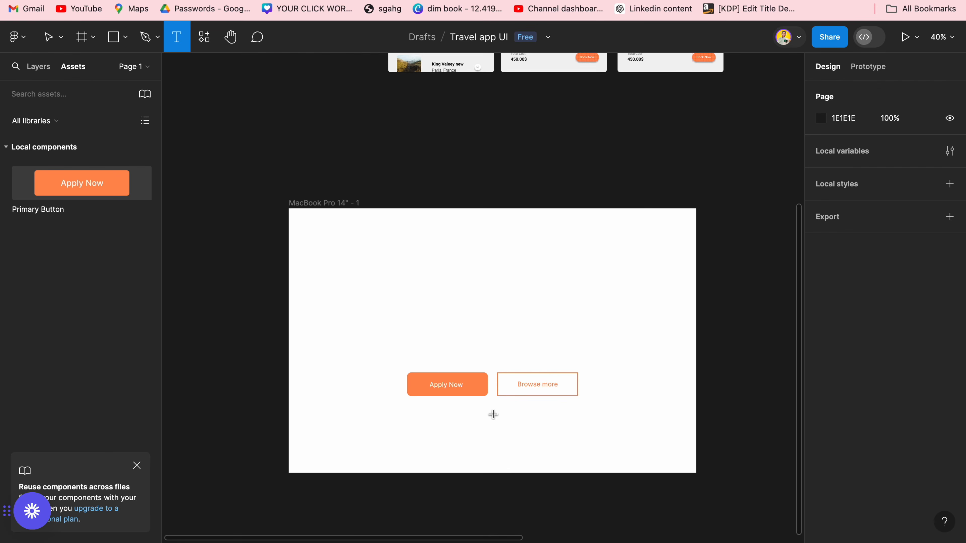
click(387, 244)
text(B)
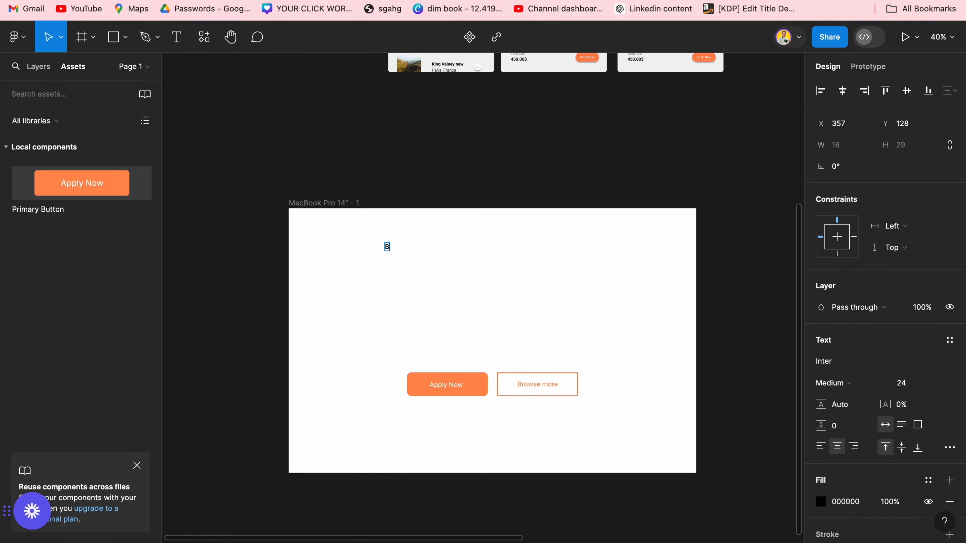
text(E MORE YOUTHFUL!)
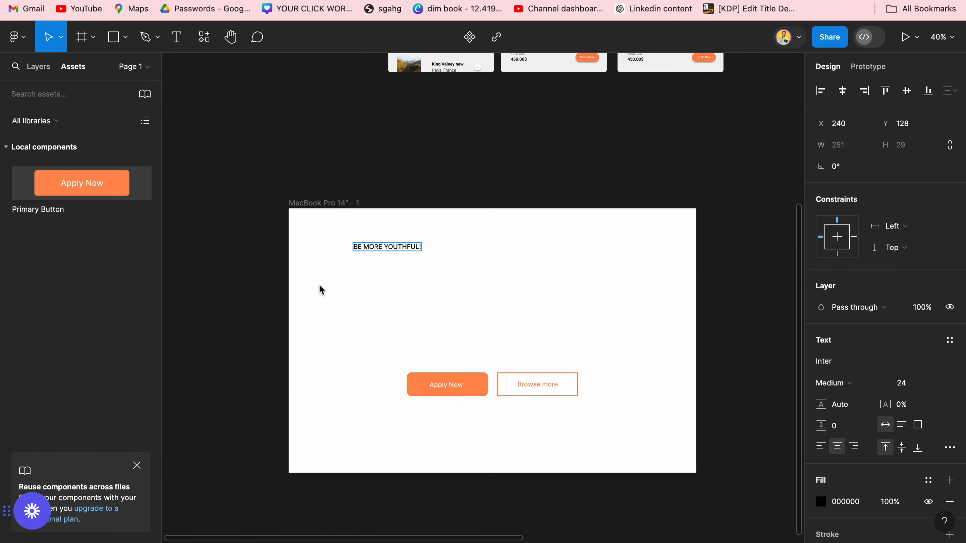
key(Escape)
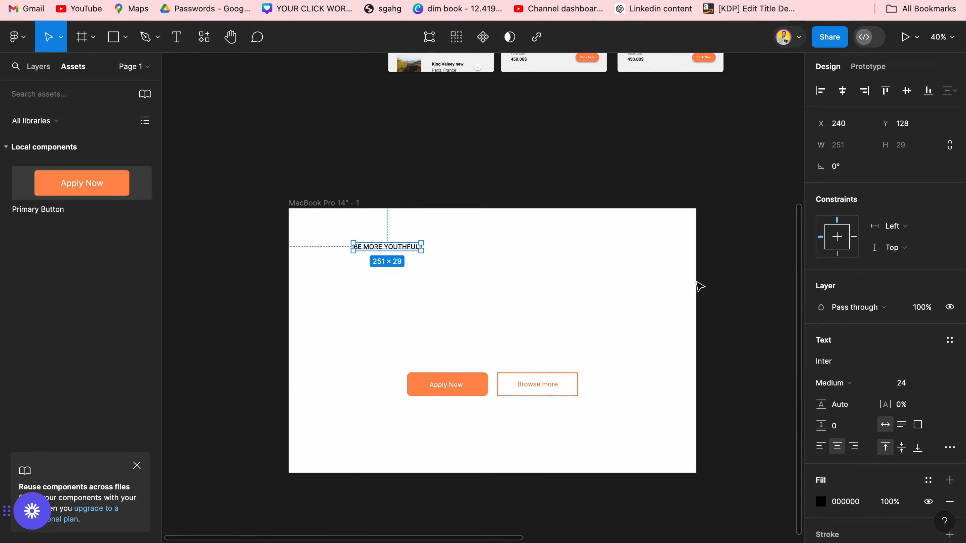
Step: Set the "BE MORE YOUTHFUL!" heading's font to Italiana and its size to 100
click(842, 367)
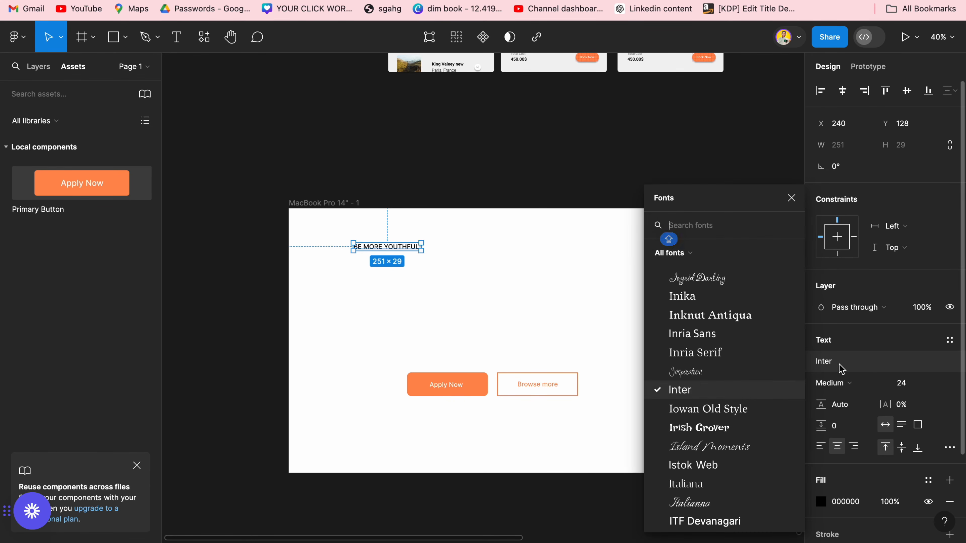
click(712, 488)
click(906, 385)
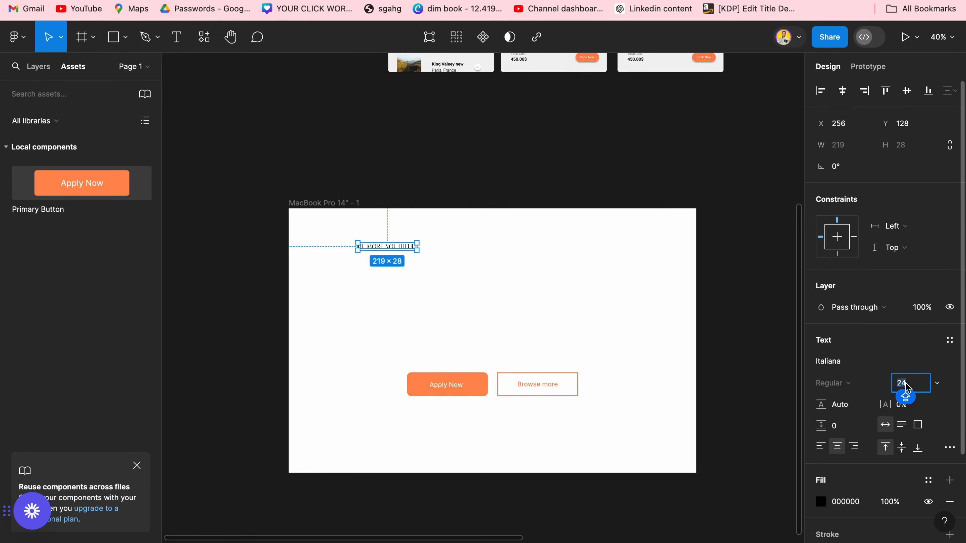
text(100)
key(Return)
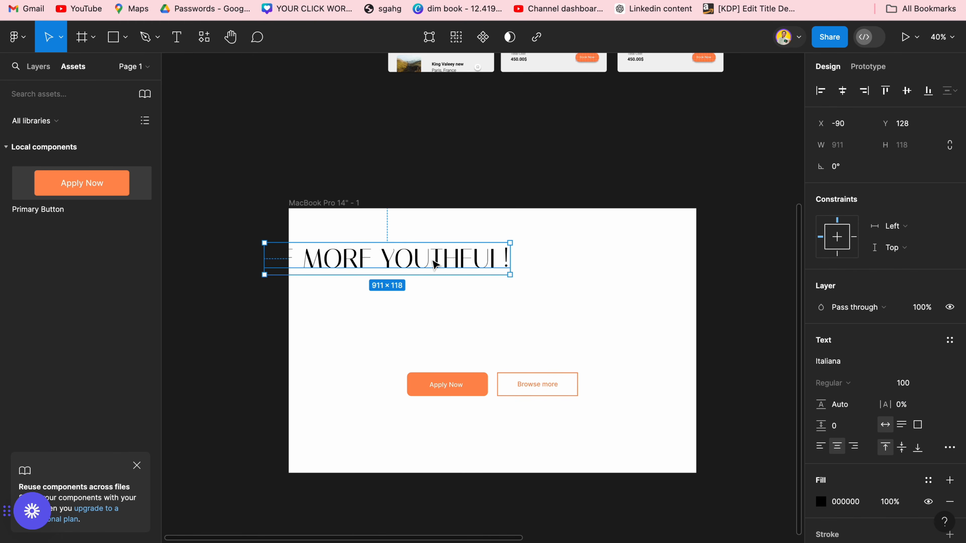
Step: Move the heading to the horizontal center of the MacBook Pro frame, above the two buttons
drag(434, 264, 540, 297)
click(314, 337)
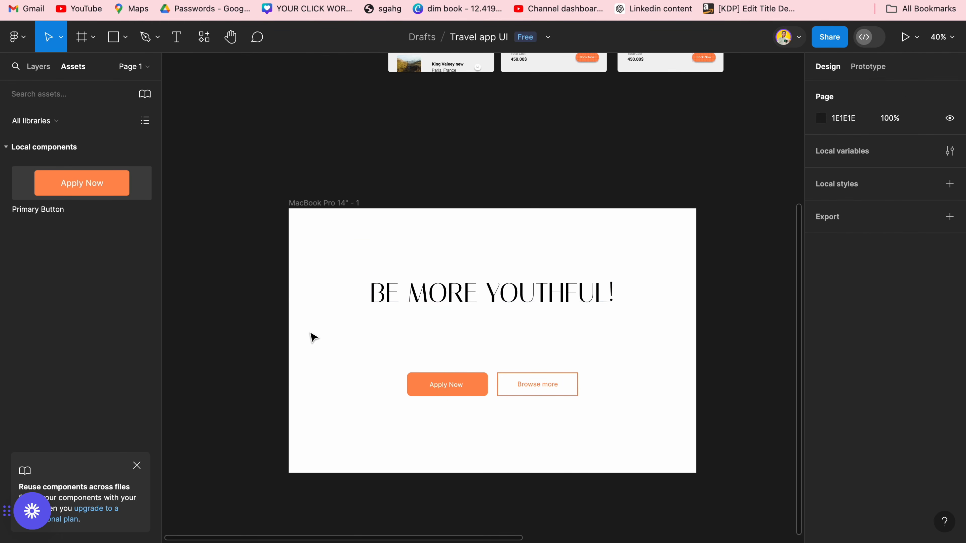
Step: Try the Hover variant on the Browse more button instance and undo the variant change
scroll(251, 373, down, 3)
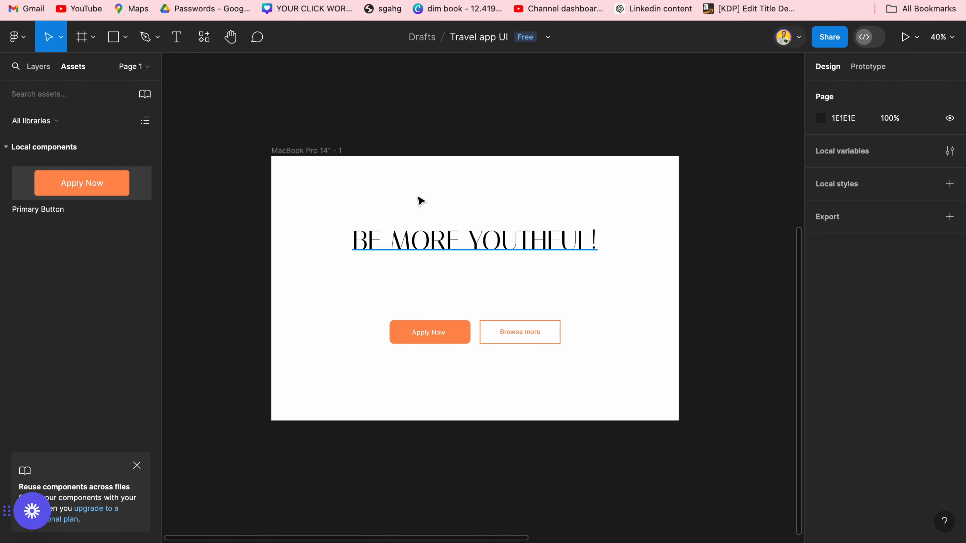
scroll(552, 274, up, 1)
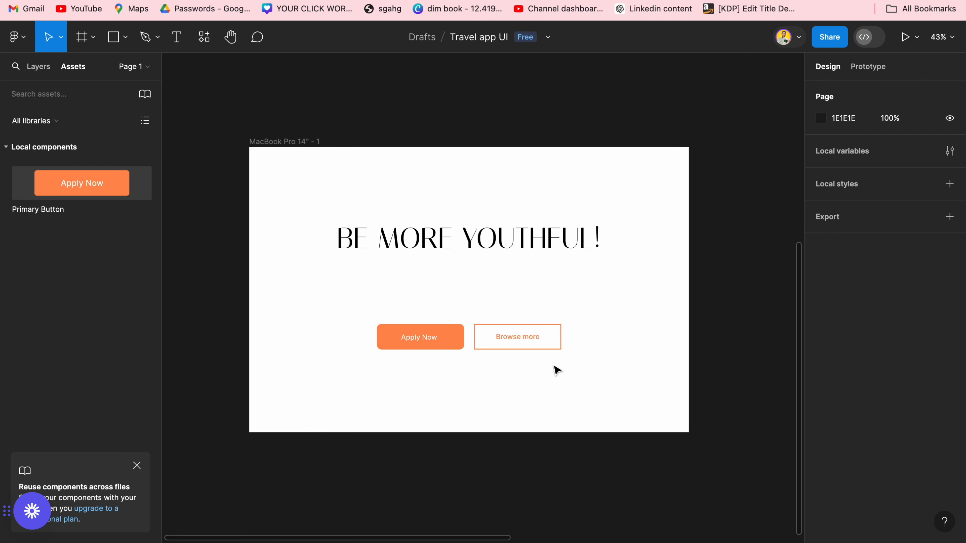
click(534, 339)
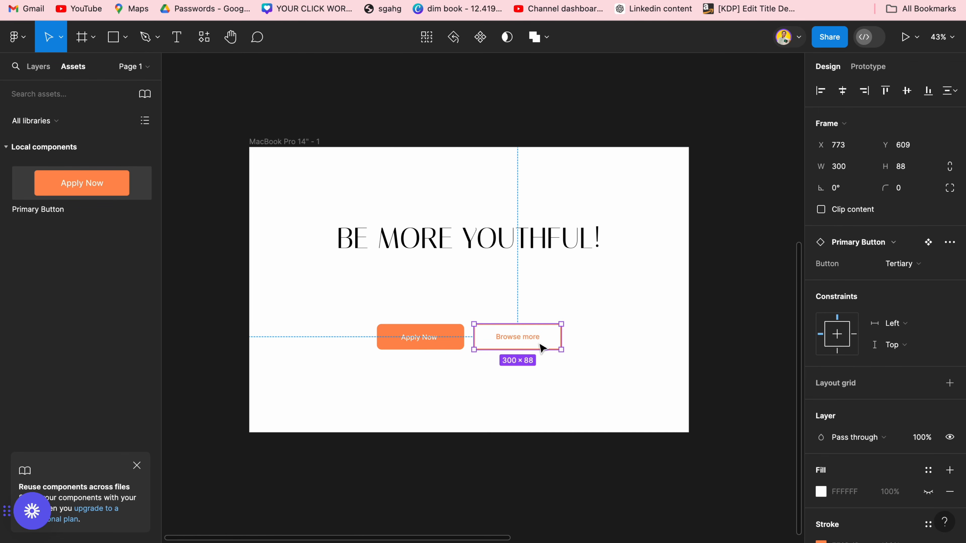
click(913, 266)
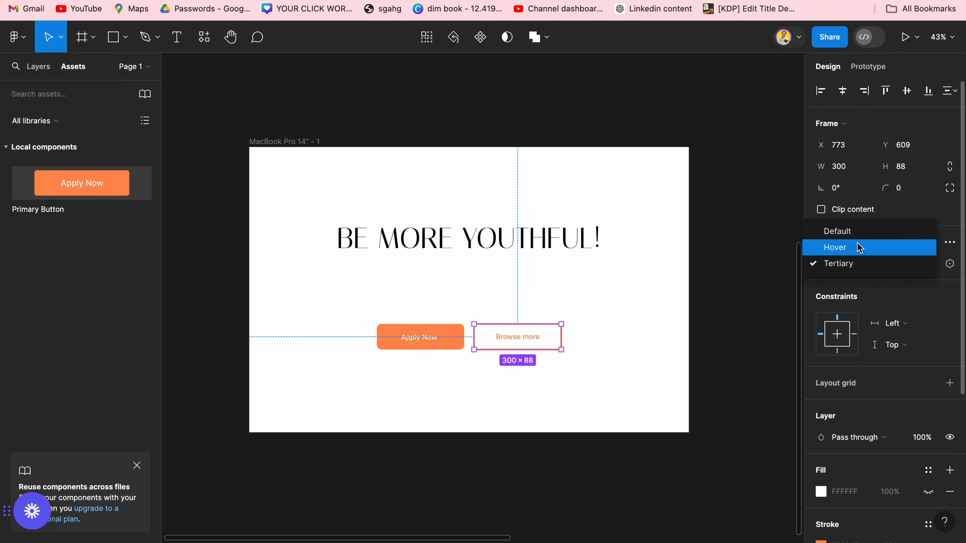
click(859, 246)
click(626, 429)
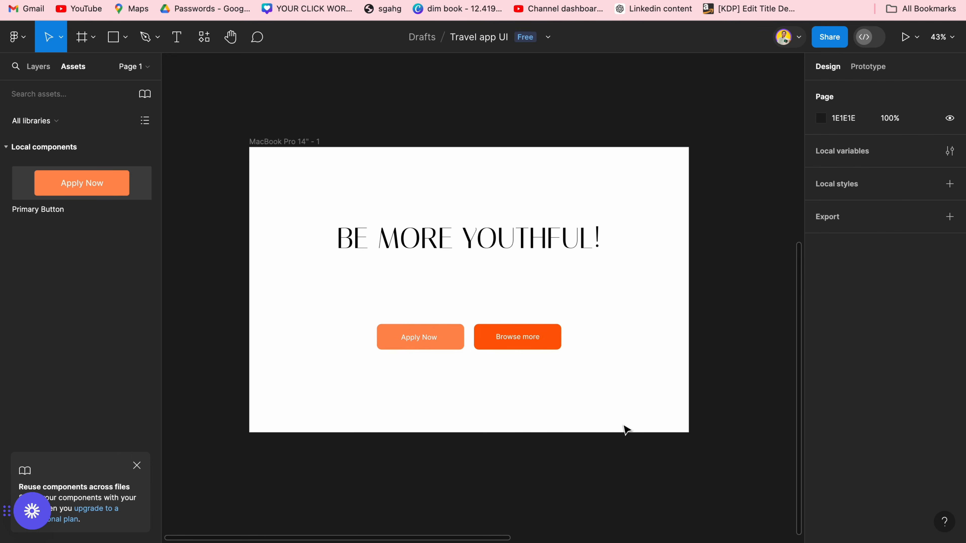
key(super+z)
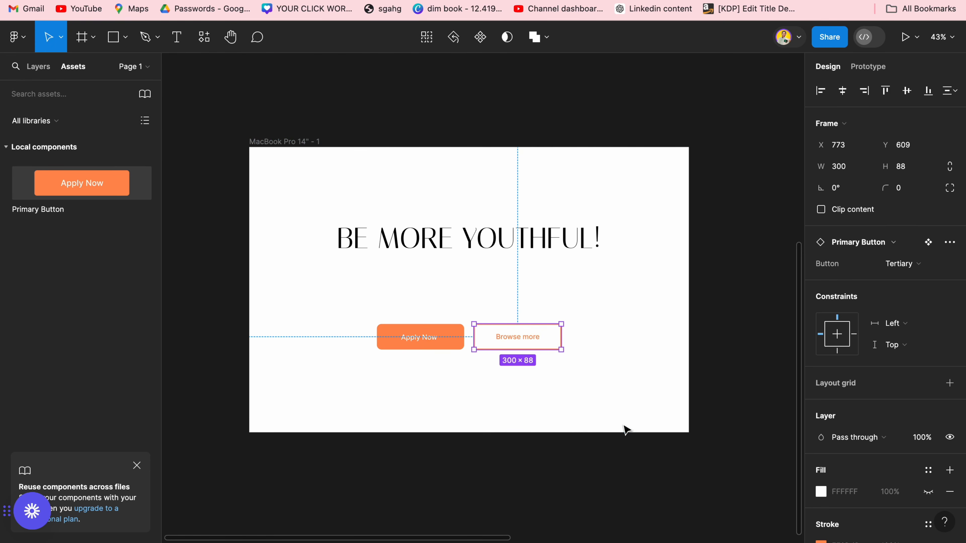
click(526, 441)
Step: Examine the Apply Now instance on the MacBook Pro frame and the orange trip details bar on the About Page
scroll(526, 441, down, 2)
scroll(526, 441, down, 3)
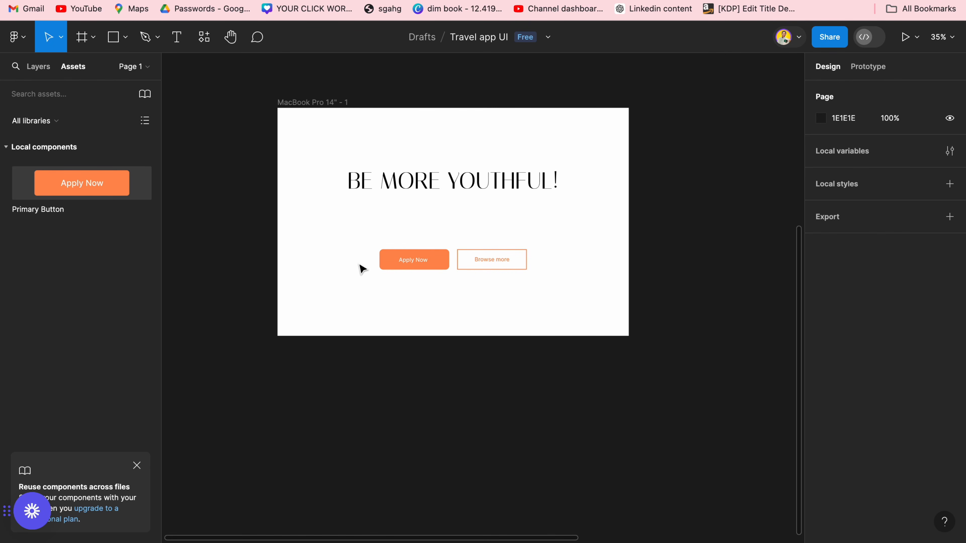
scroll(361, 270, up, 1)
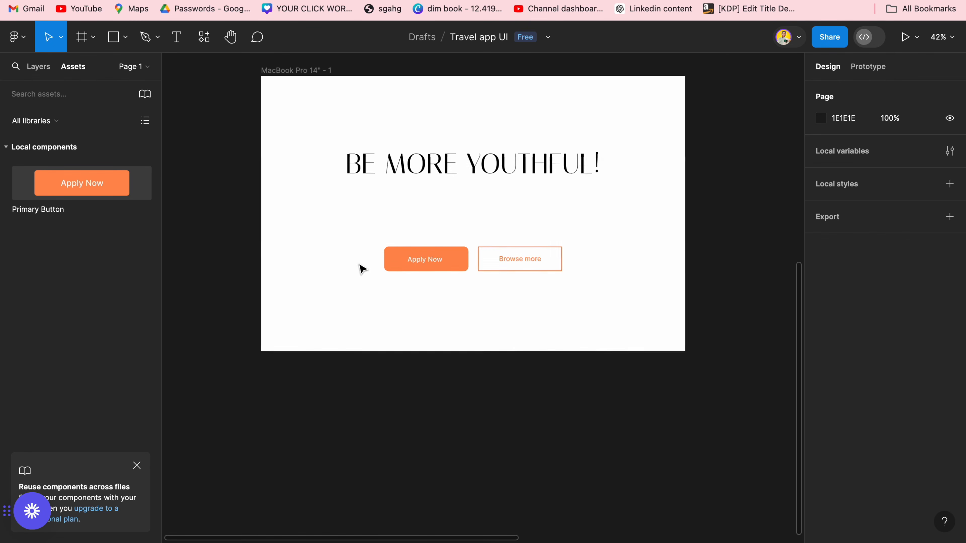
click(438, 265)
scroll(585, 407, down, 5)
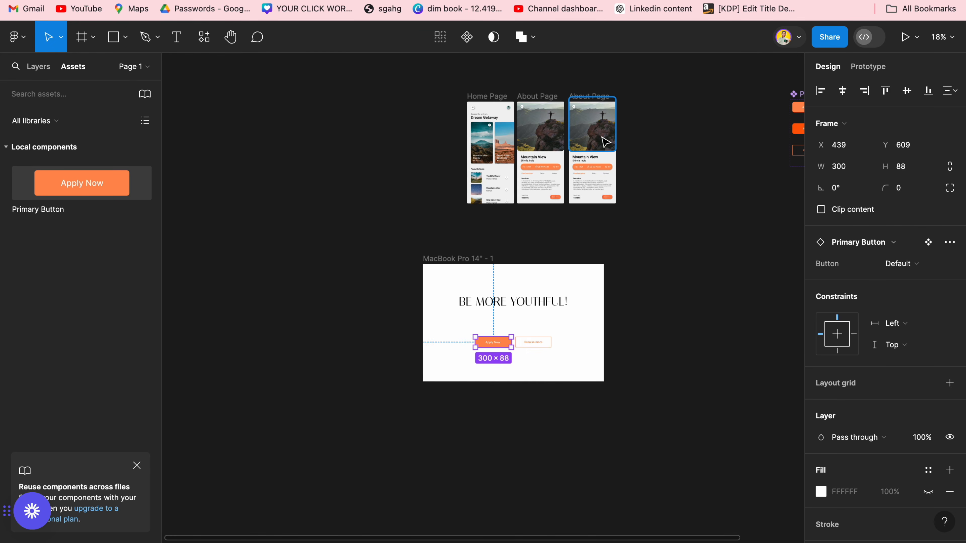
scroll(601, 137, up, 5)
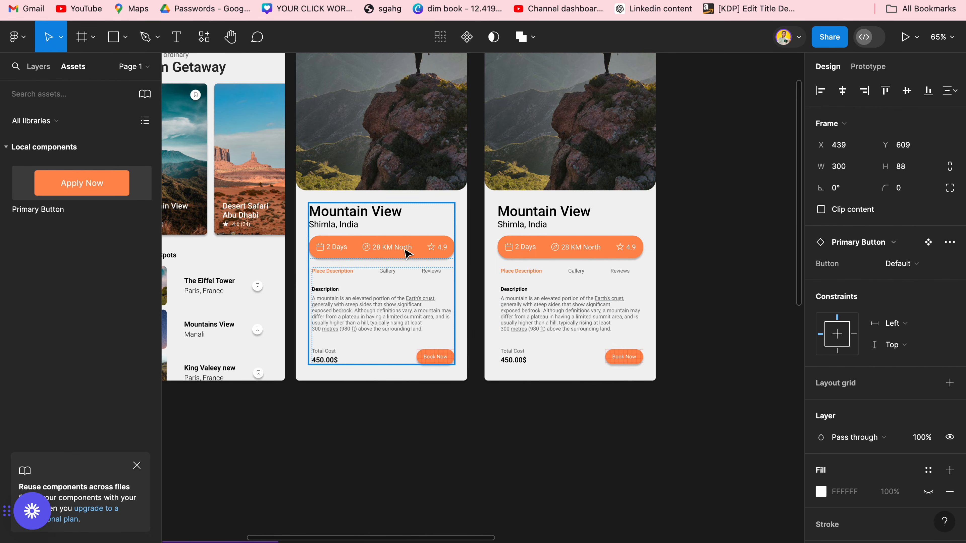
click(413, 246)
double_click(412, 245)
double_click(411, 245)
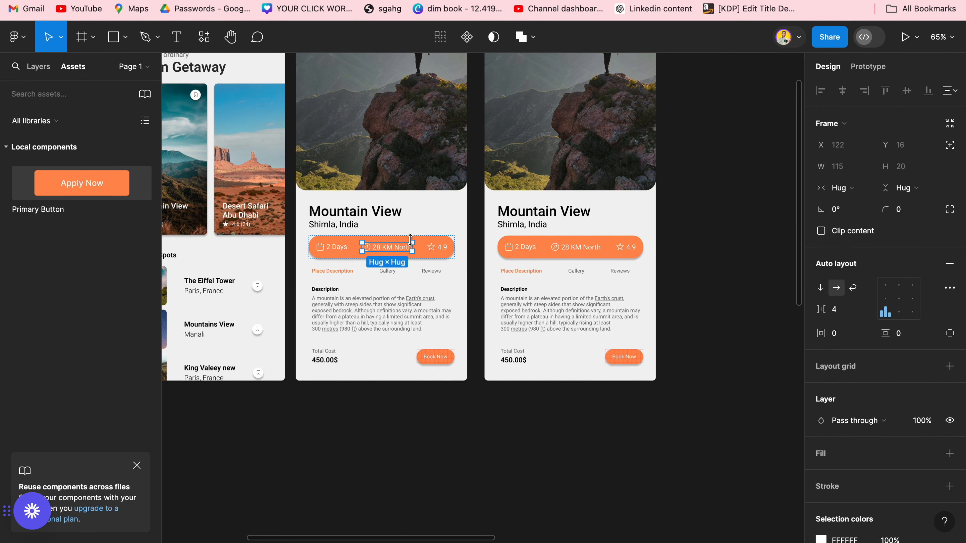
click(653, 425)
scroll(653, 425, down, 3)
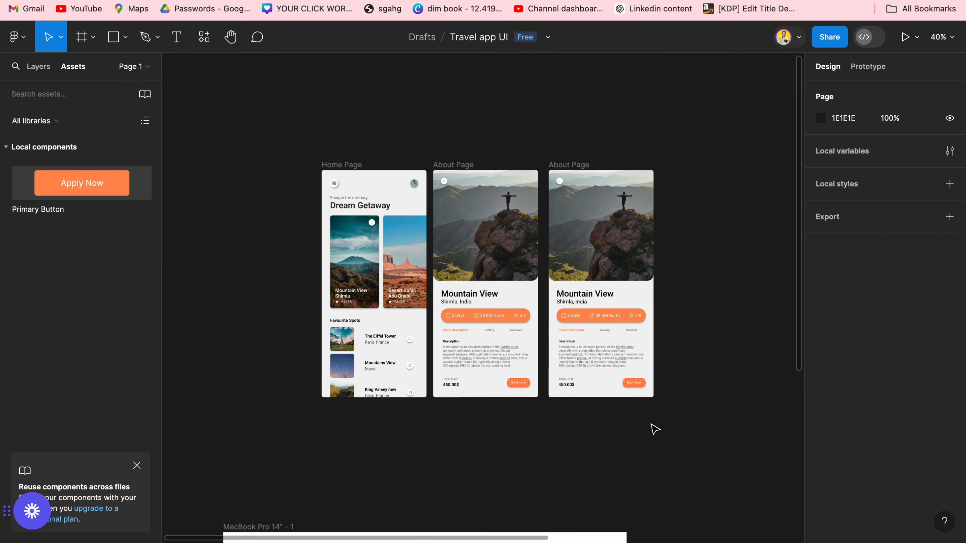
Step: Review the MacBook Pro layout and the Primary Button component set with its three variants
scroll(654, 428, down, 1)
scroll(654, 429, left, 1)
scroll(654, 428, down, 6)
scroll(654, 429, right, 1)
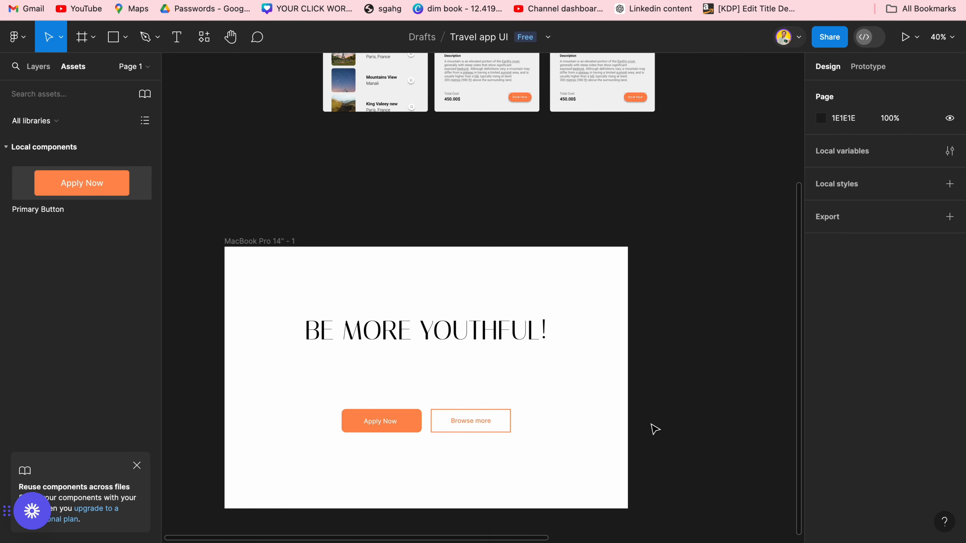
scroll(654, 428, right, 10)
scroll(654, 428, up, 5)
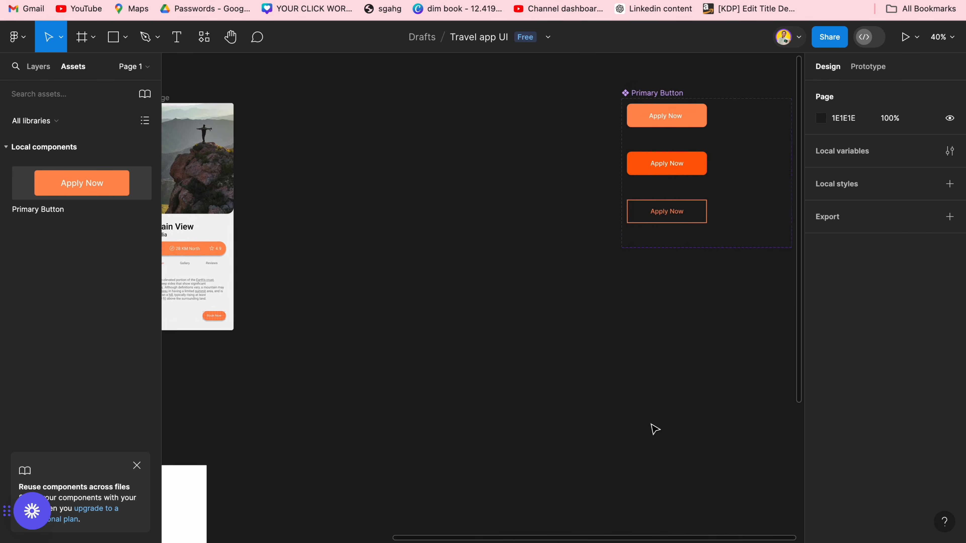
scroll(679, 159, up, 2)
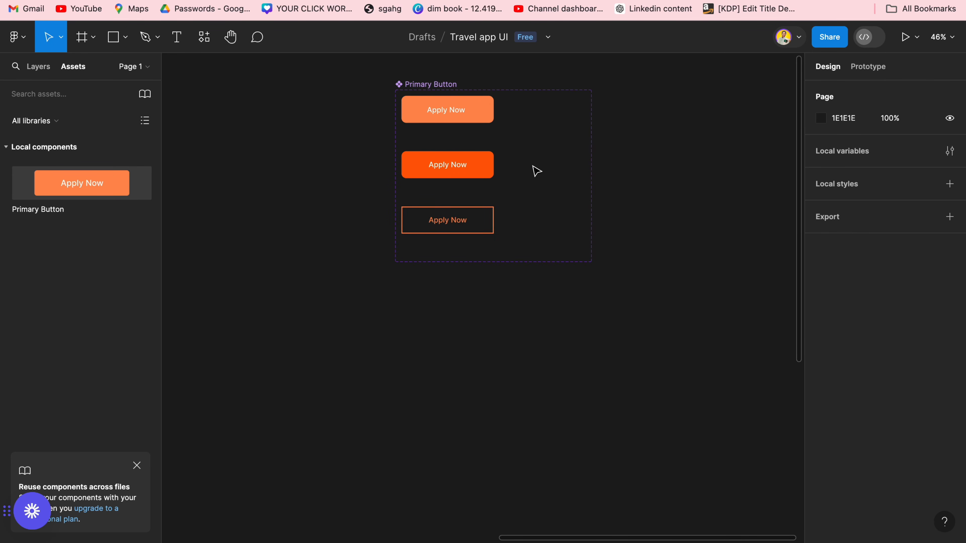
scroll(536, 171, down, 1)
scroll(536, 171, right, 3)
scroll(537, 172, up, 3)
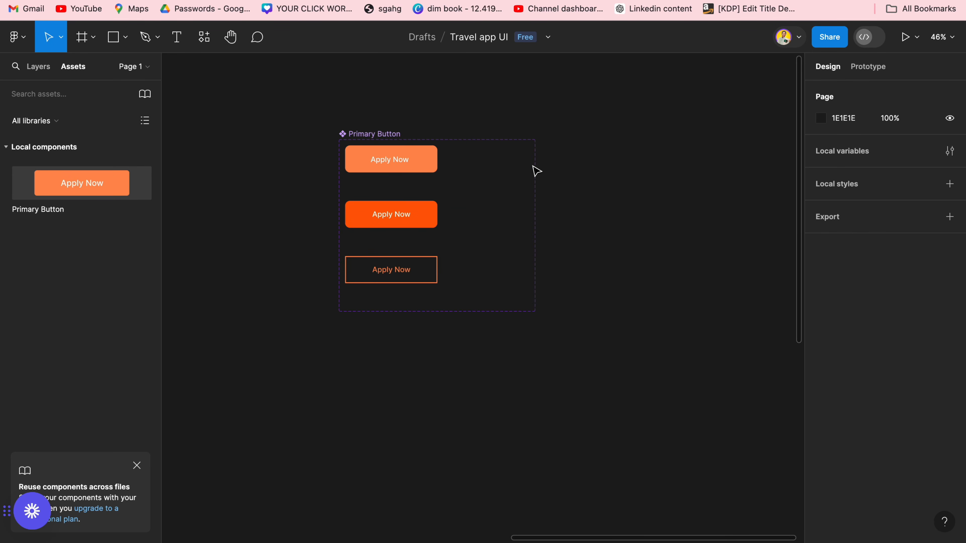